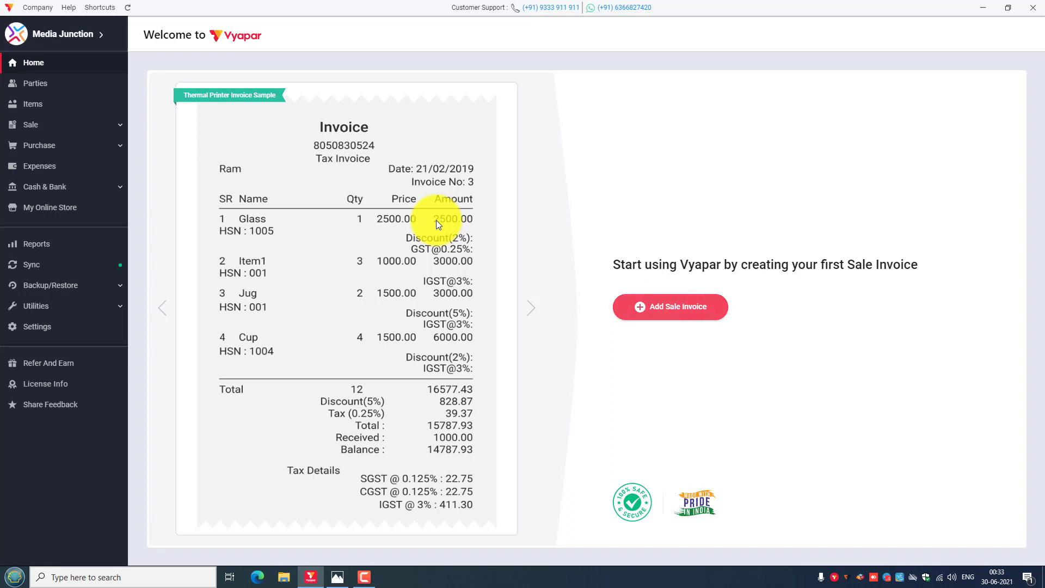
View the Vyapar reseller certificate image in the photo viewer and close it.
click(338, 576)
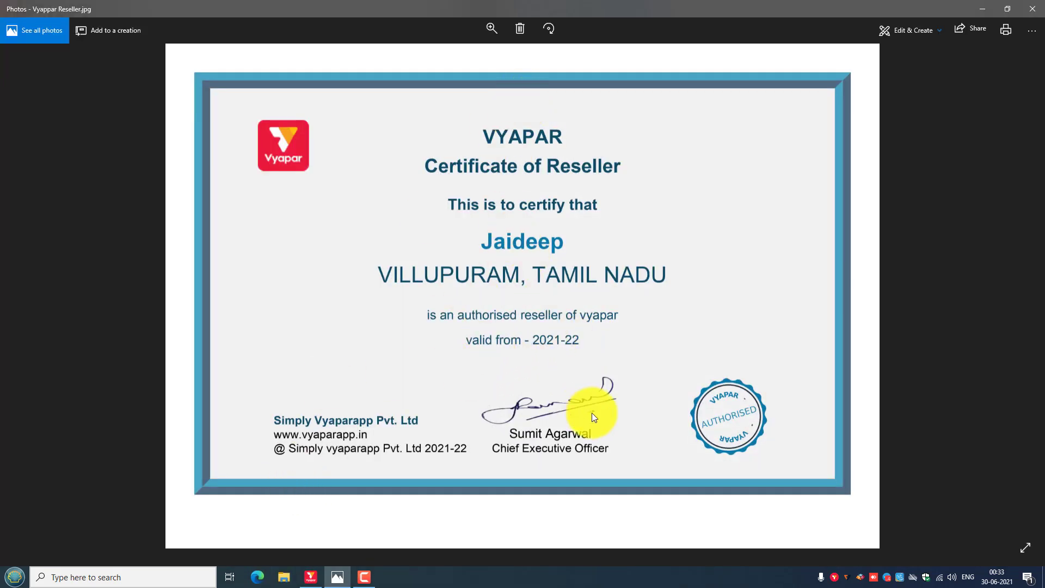
click(1033, 10)
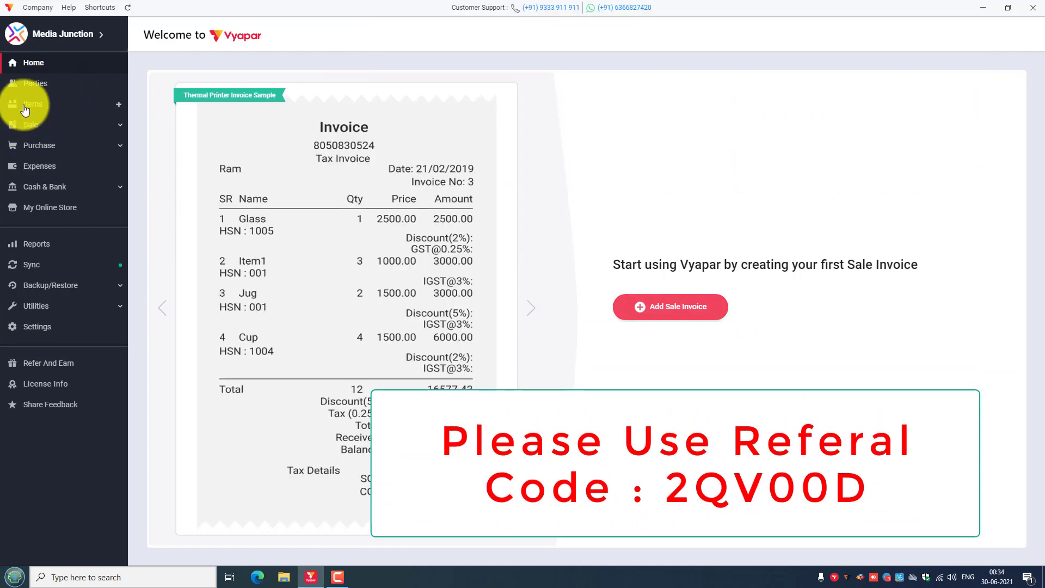
Open a new item form and review its HSN, item code, description and image fields.
click(25, 109)
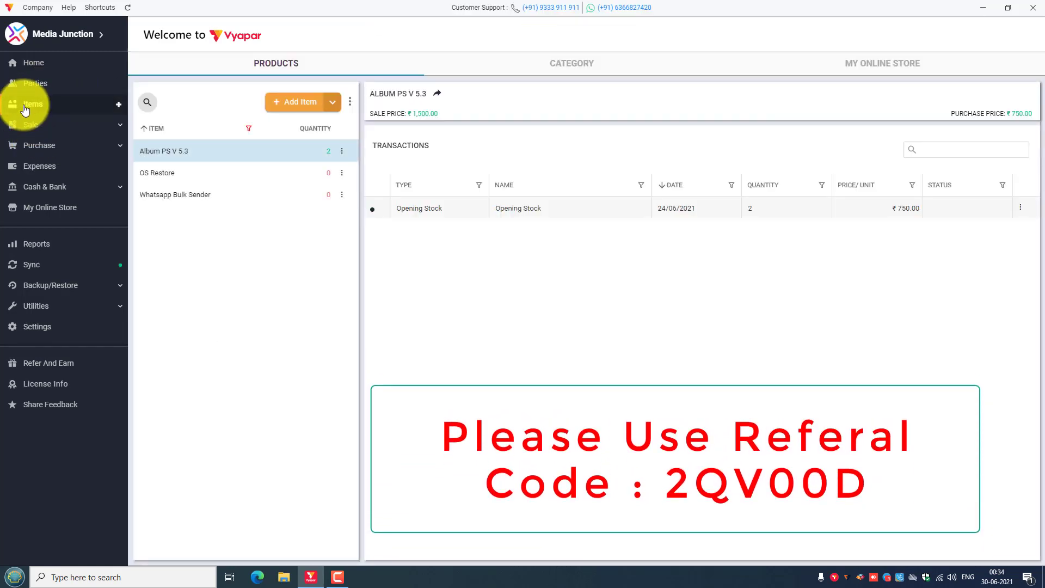
click(303, 106)
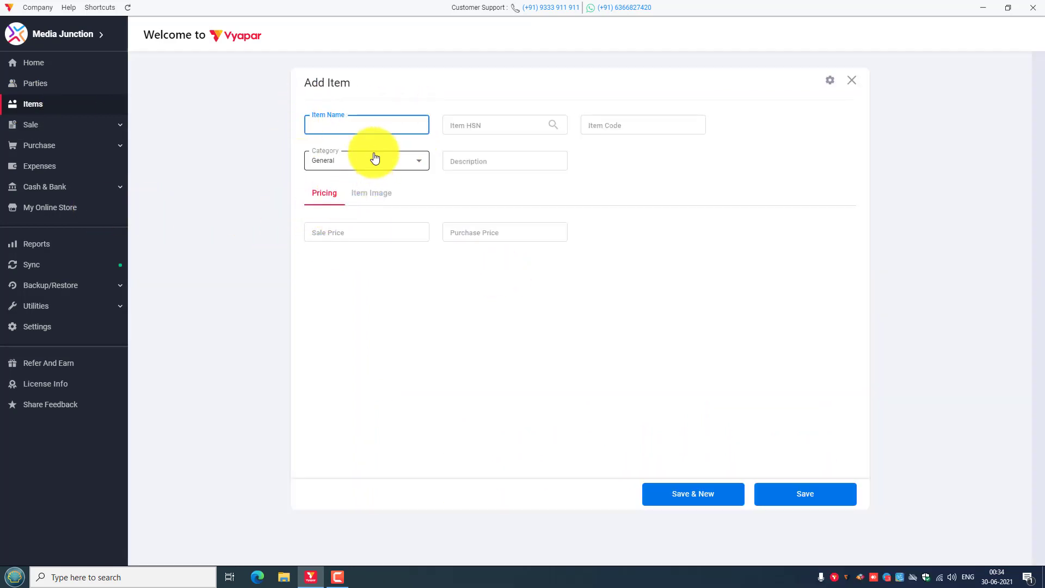
click(525, 129)
click(614, 131)
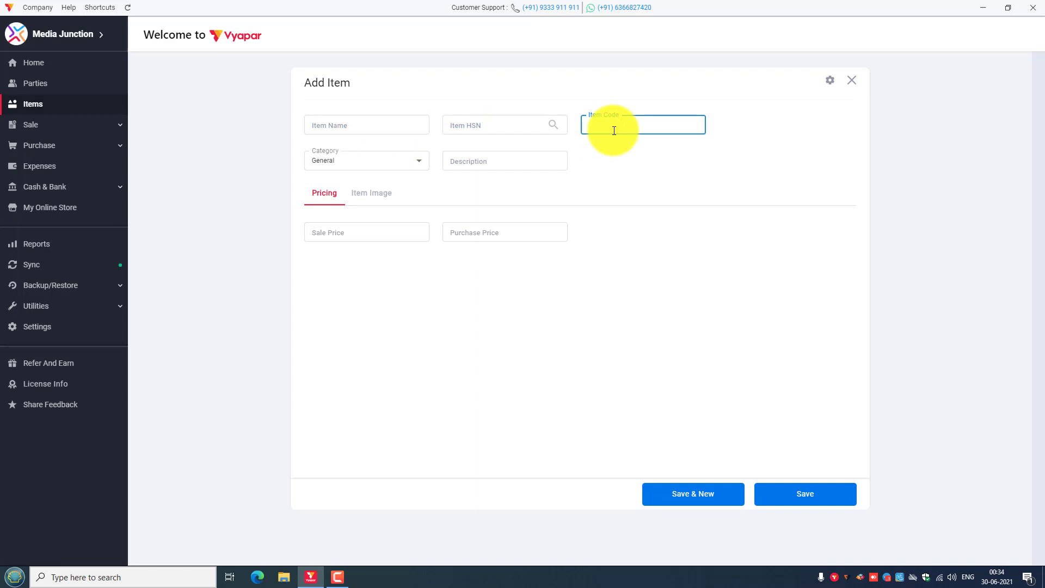
click(512, 161)
click(361, 199)
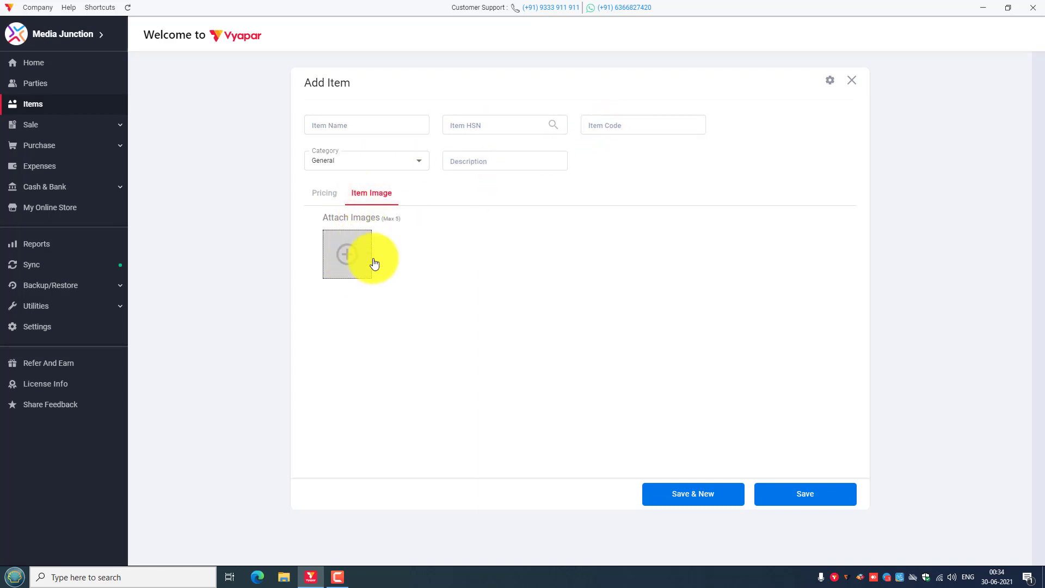
Discard the blank item and enable the Exp Date field and Items Unit in the item settings, leaving serial number tracking off.
click(829, 81)
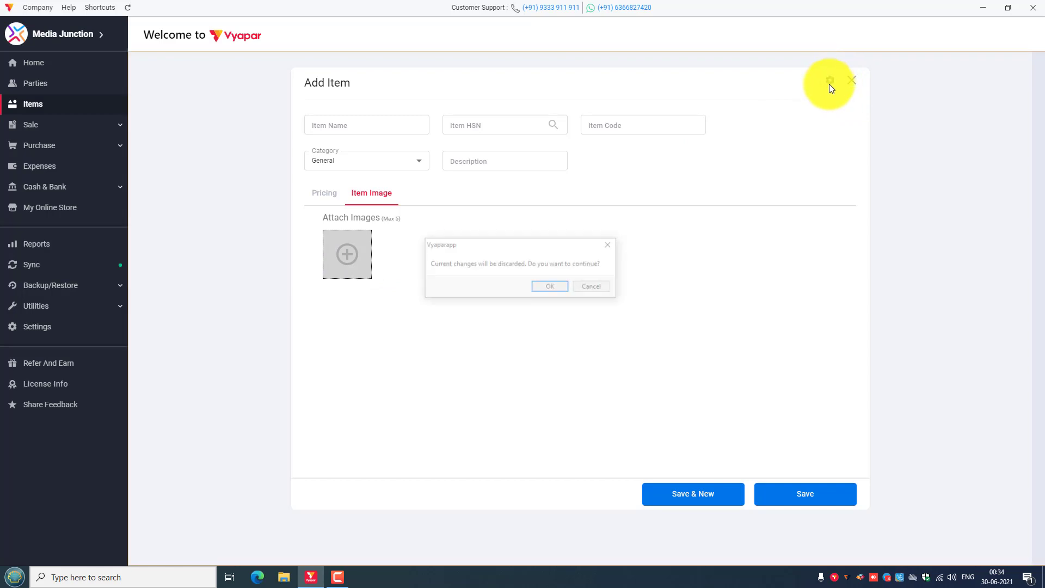
click(545, 294)
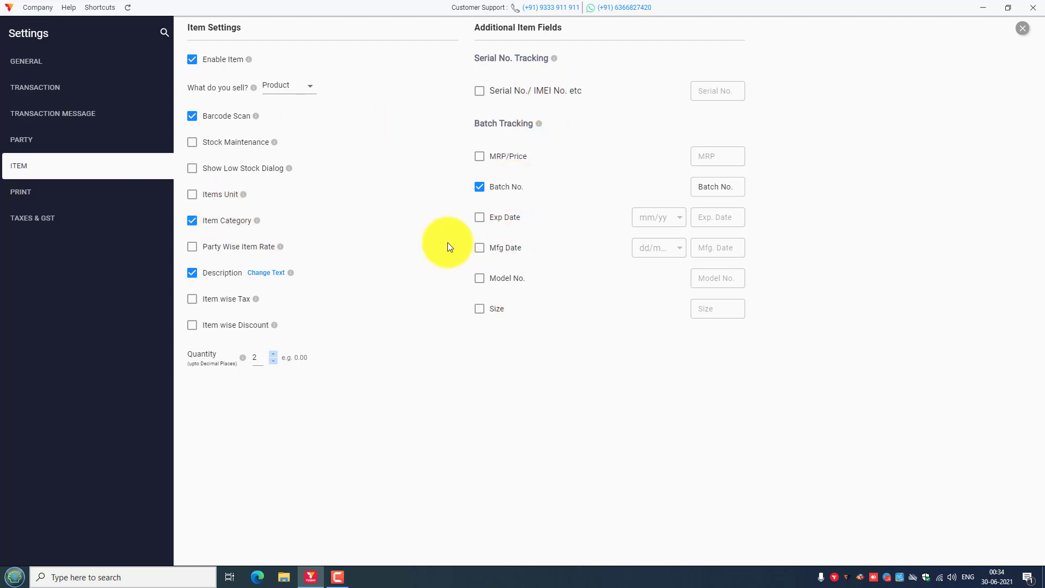
click(483, 222)
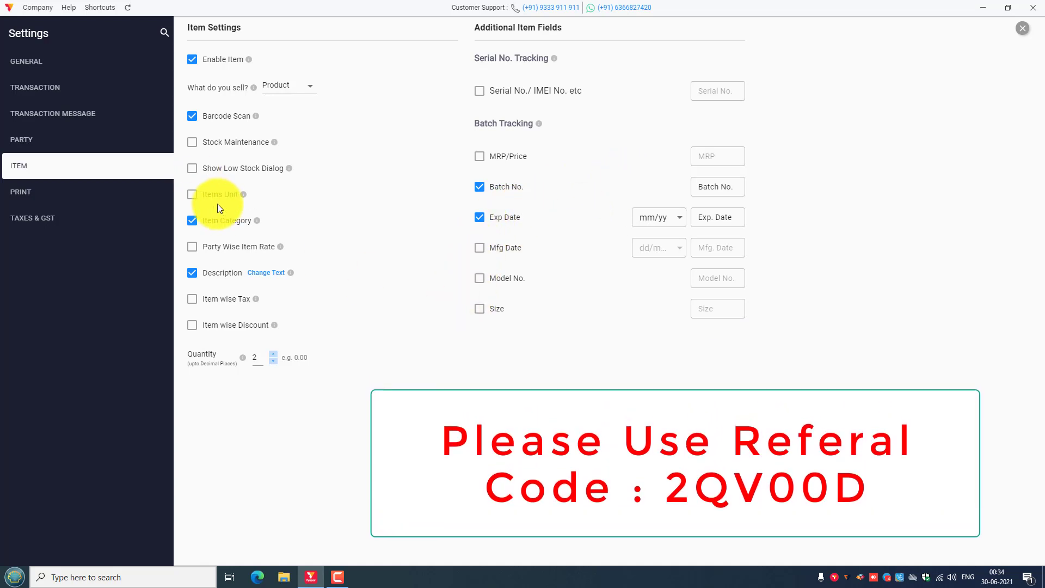
click(340, 202)
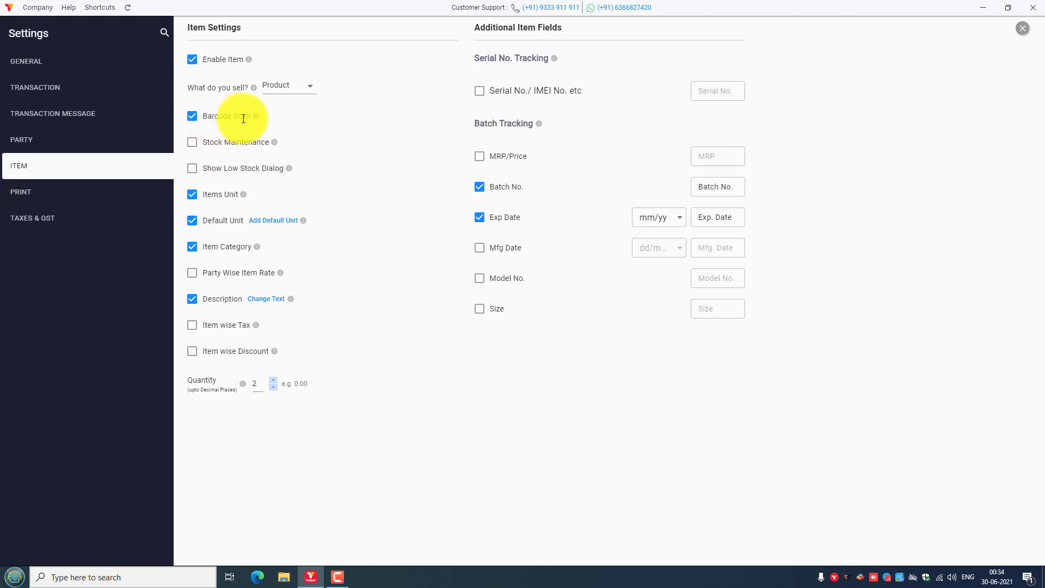
click(480, 92)
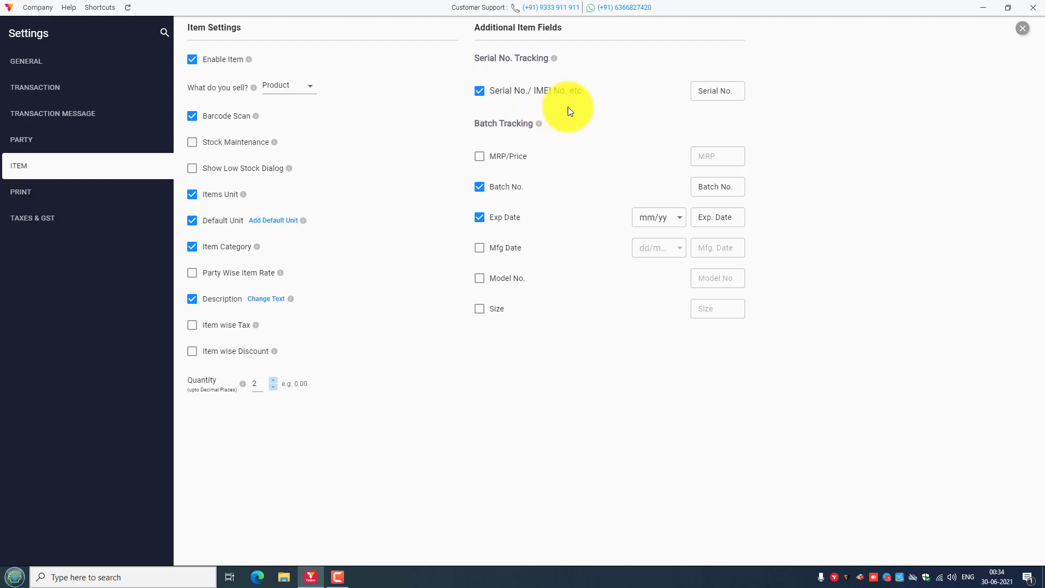
click(480, 91)
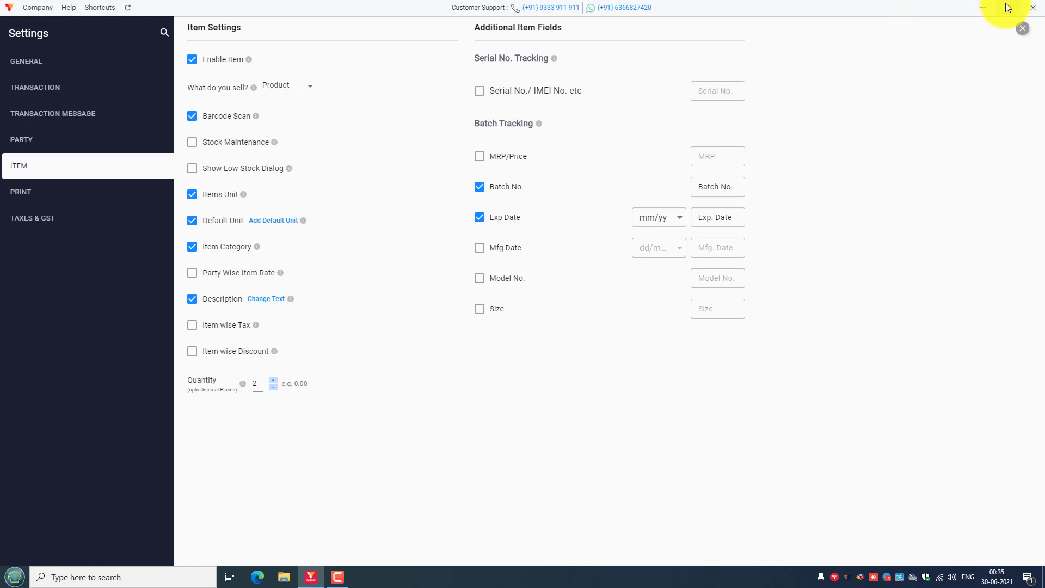
click(1021, 32)
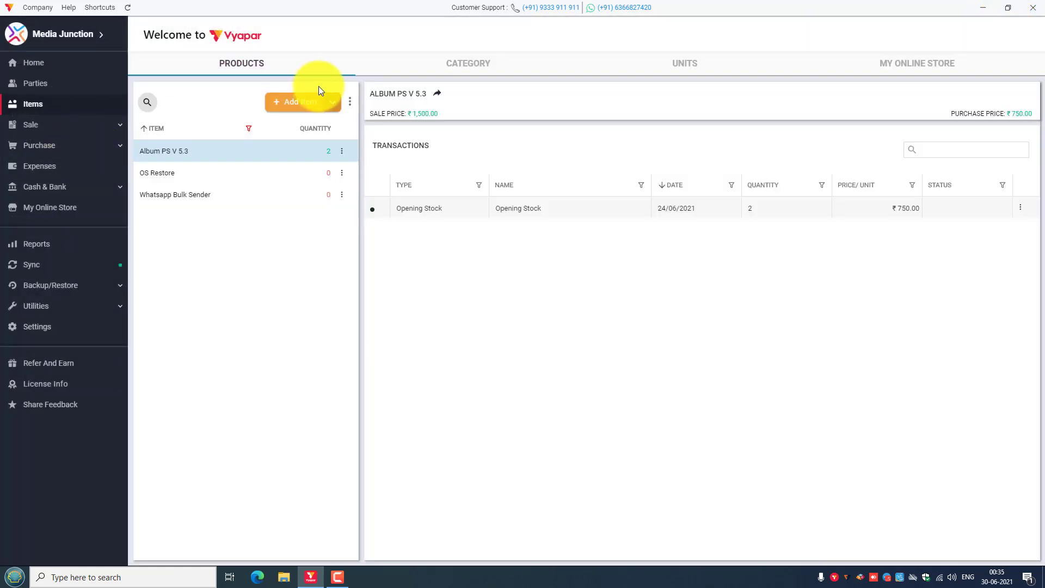
Open a new item form to check for the unit selection, and discard it.
click(309, 107)
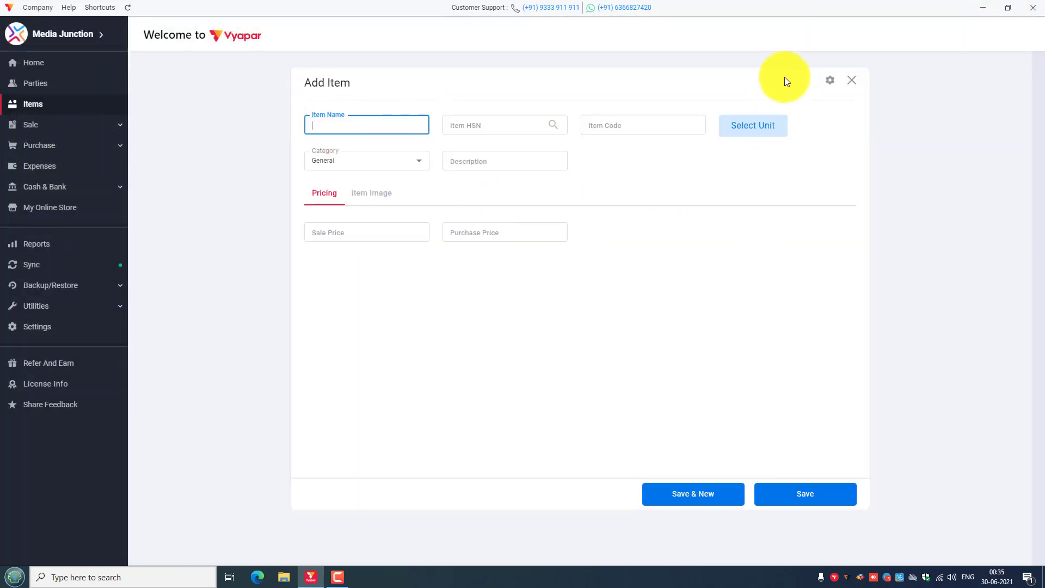
click(853, 81)
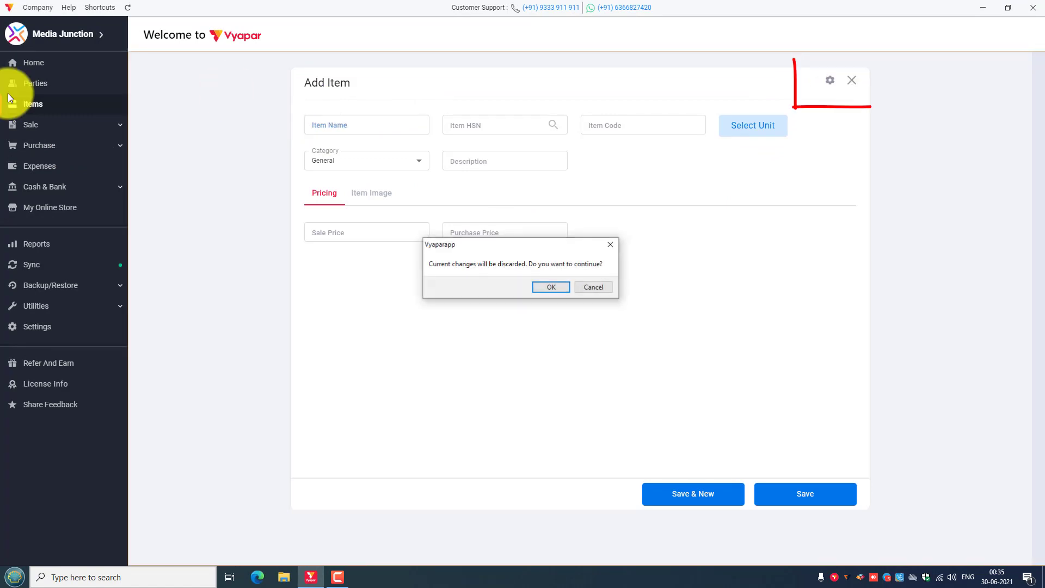
click(551, 287)
Open a blank sale invoice to view its columns and built-in calculator, and discard it.
click(30, 125)
click(42, 144)
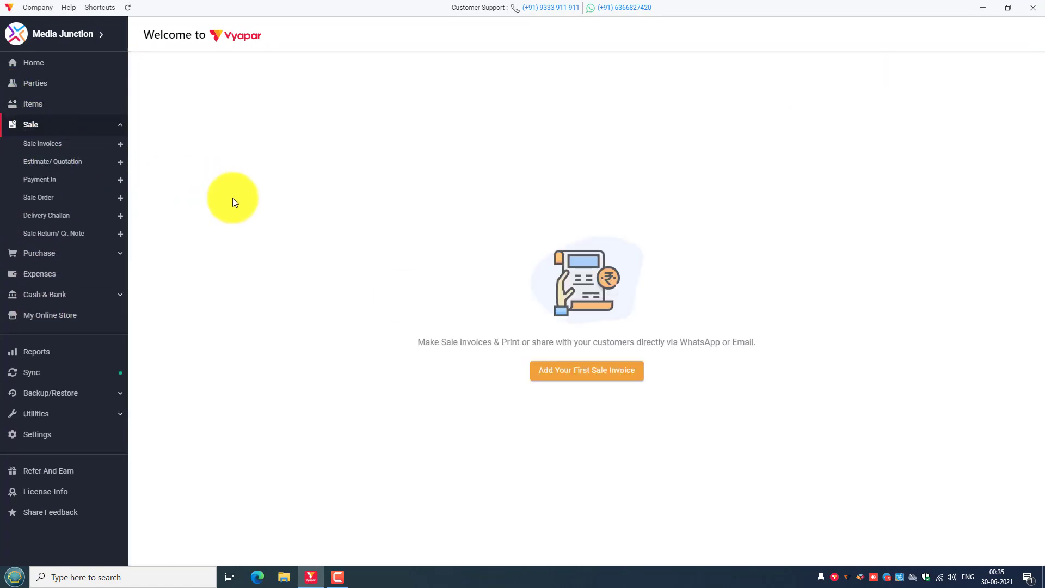
click(572, 369)
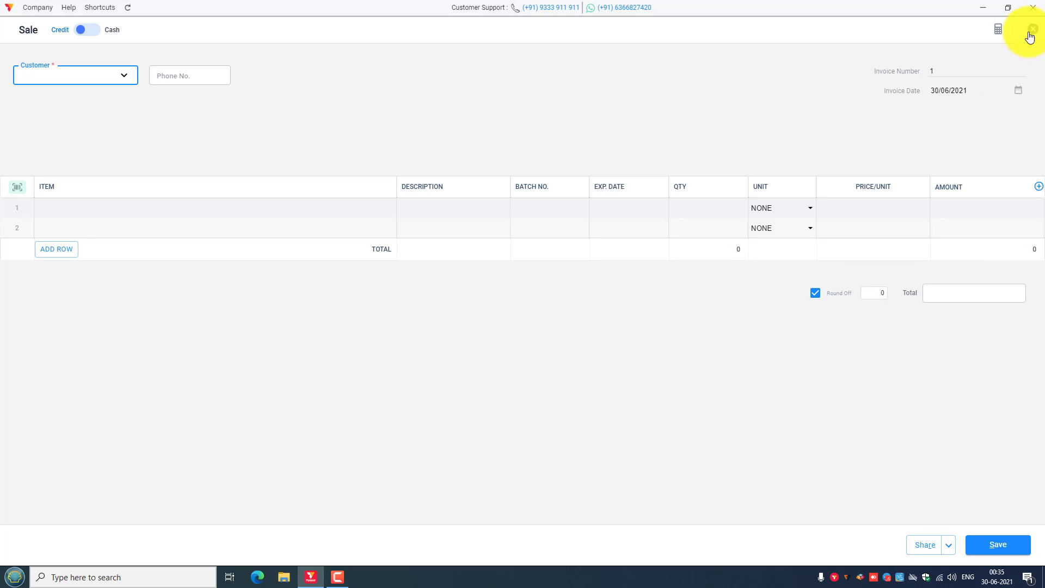
click(998, 29)
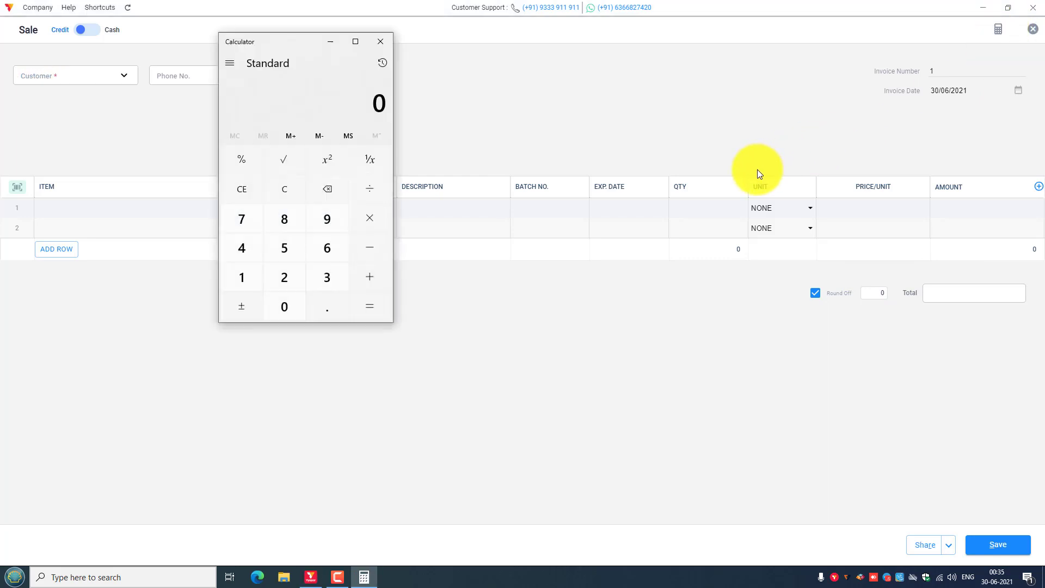
click(381, 41)
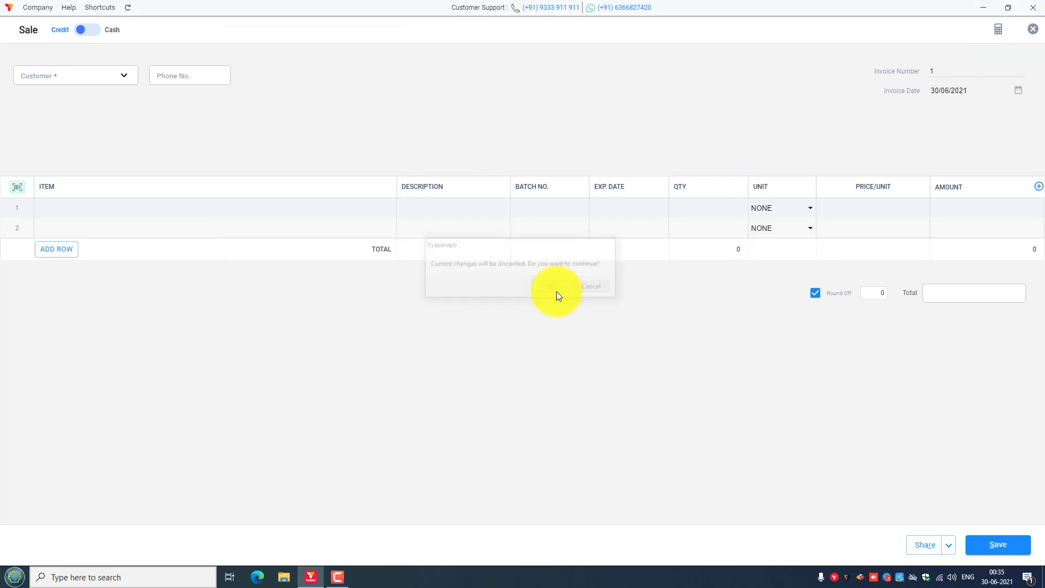
click(556, 291)
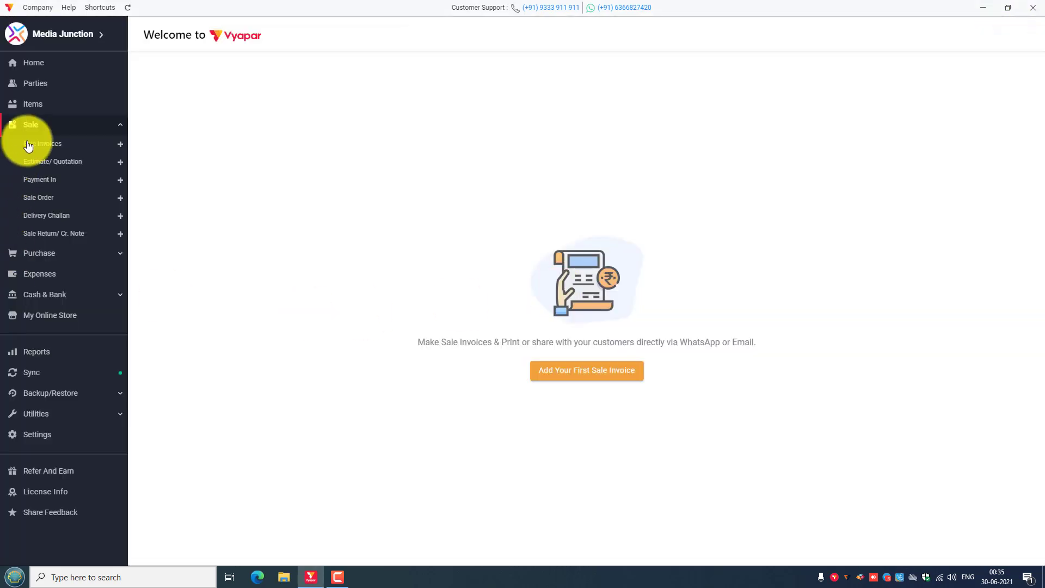
Open the utility for importing items from an Excel sheet.
click(116, 132)
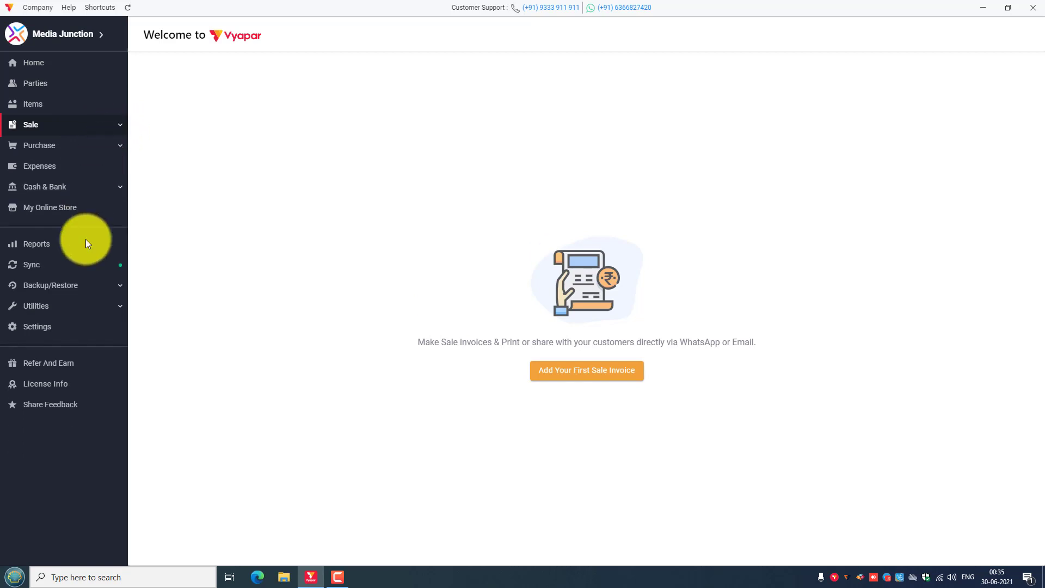
click(43, 308)
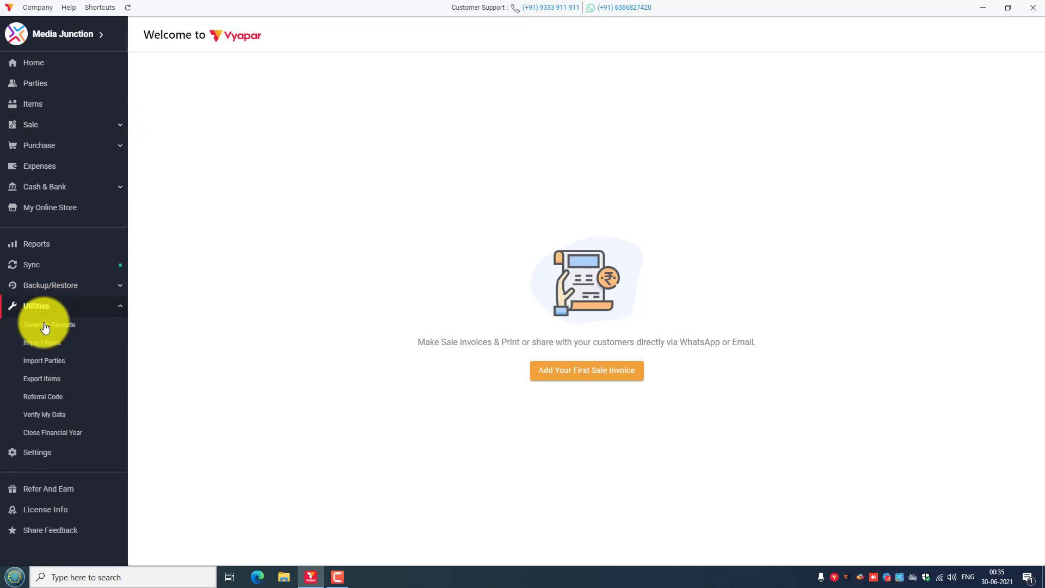
click(41, 344)
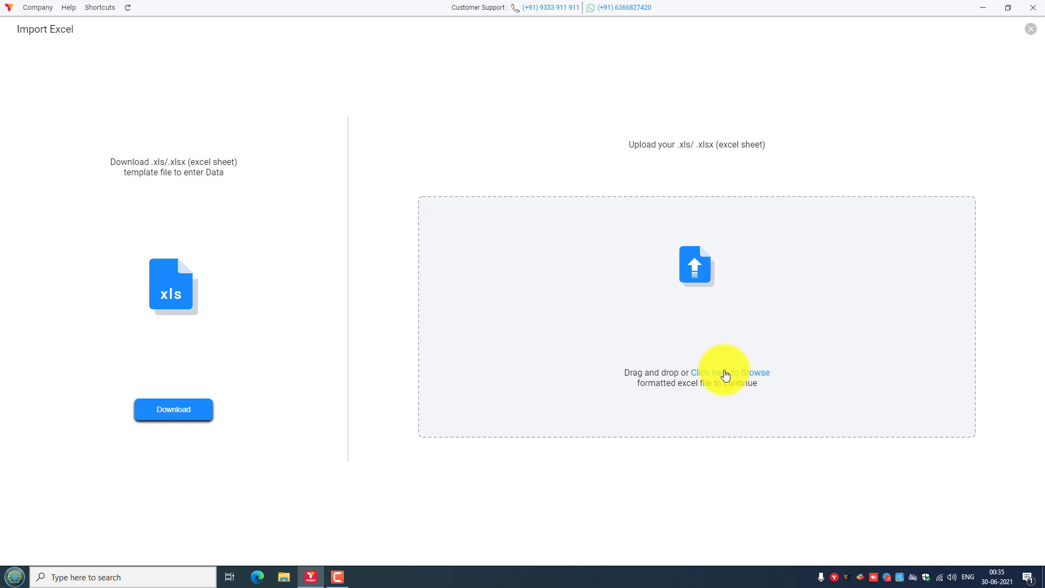
Switch to the desktop and open the Import Items Template workbook from the Vyappar Bill folder in Excel, maximized.
click(983, 7)
double_click(974, 459)
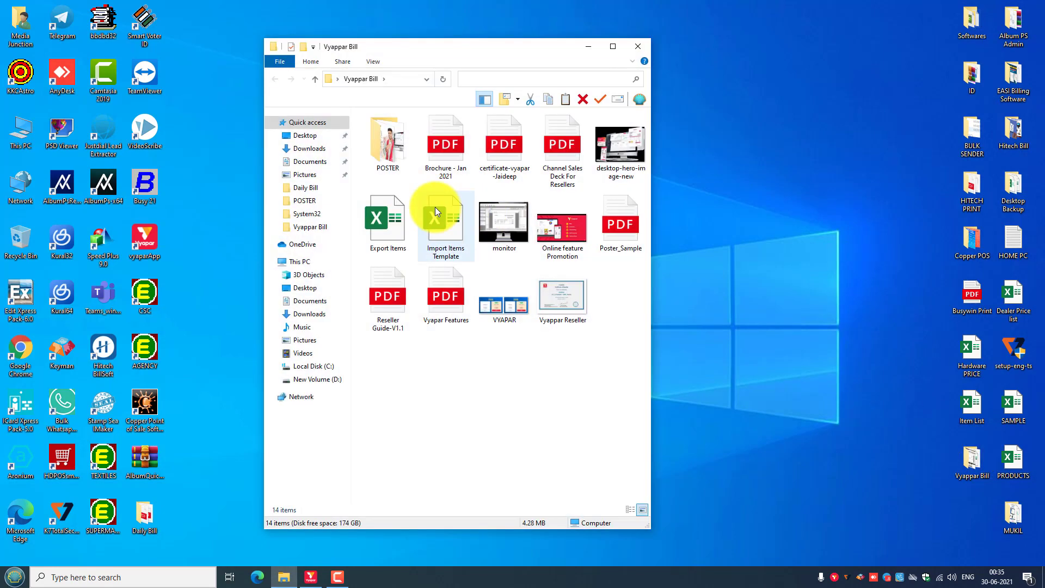
double_click(442, 224)
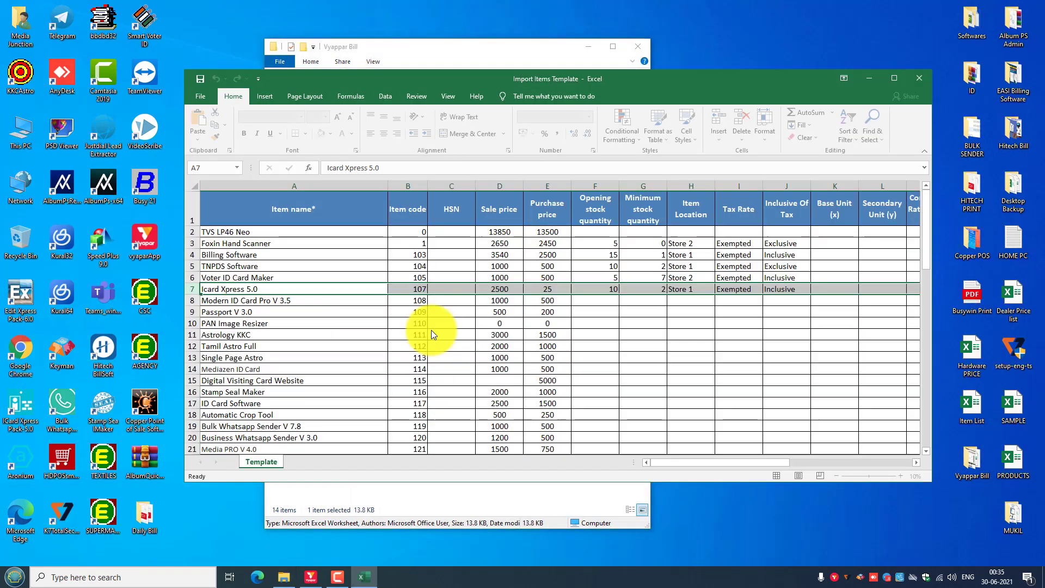
click(894, 78)
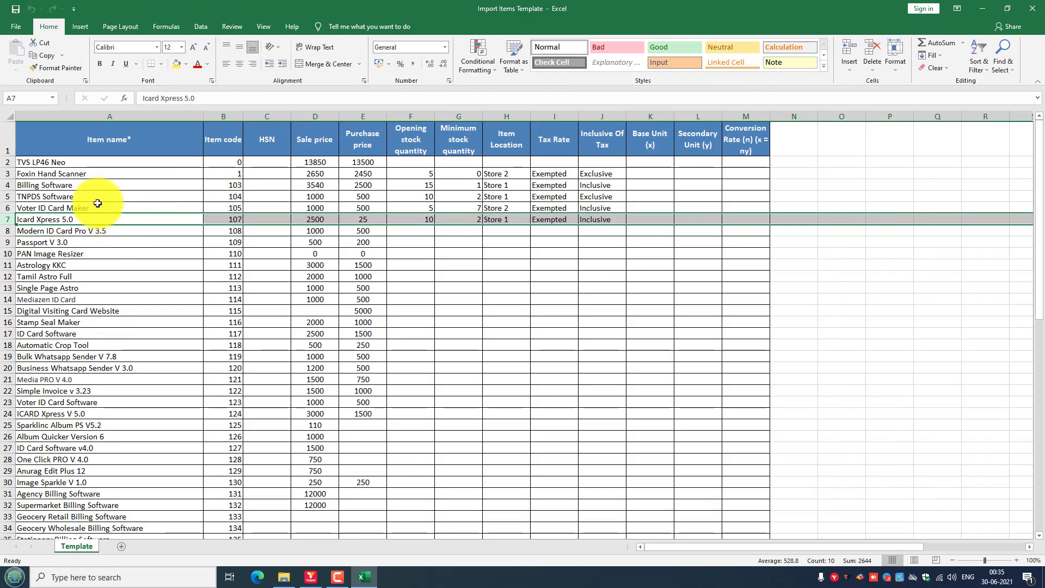
Look through the template's item names and codes down to the last filled row.
drag(77, 171, 87, 505)
click(97, 442)
scroll(234, 203, down, 3)
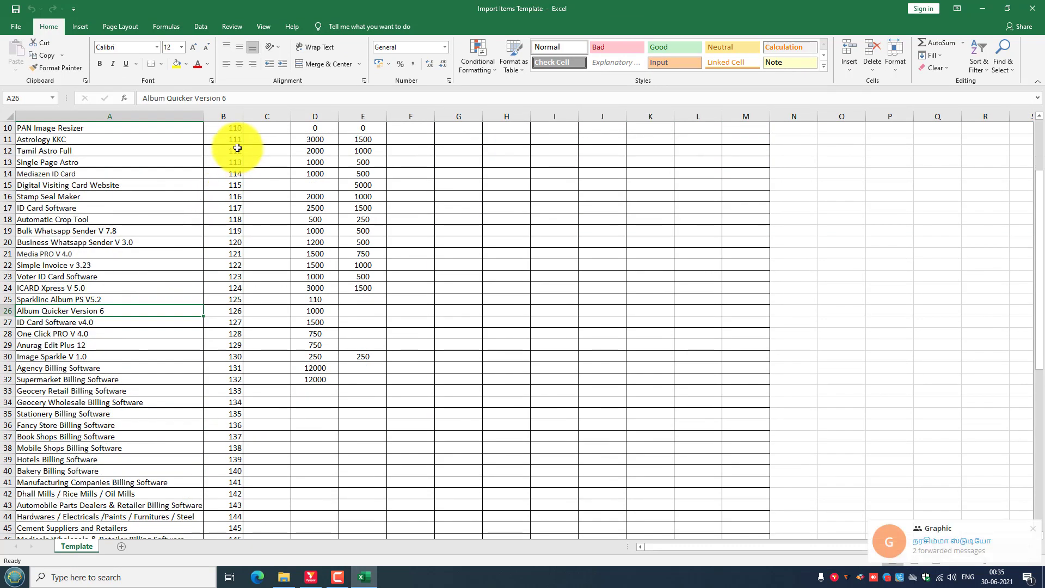
scroll(217, 392, down, 14)
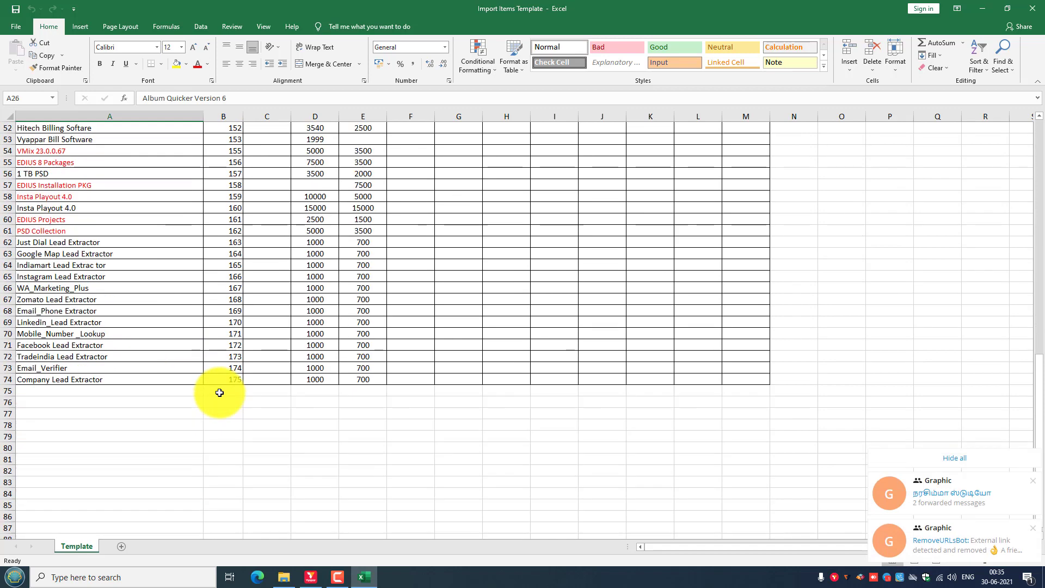
scroll(234, 234, up, 9)
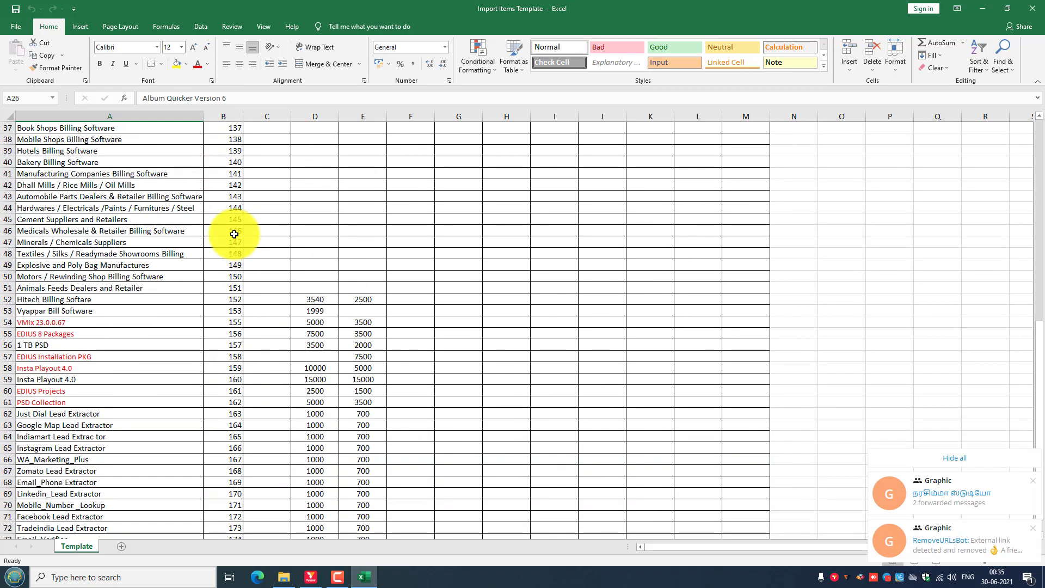
scroll(234, 234, up, 8)
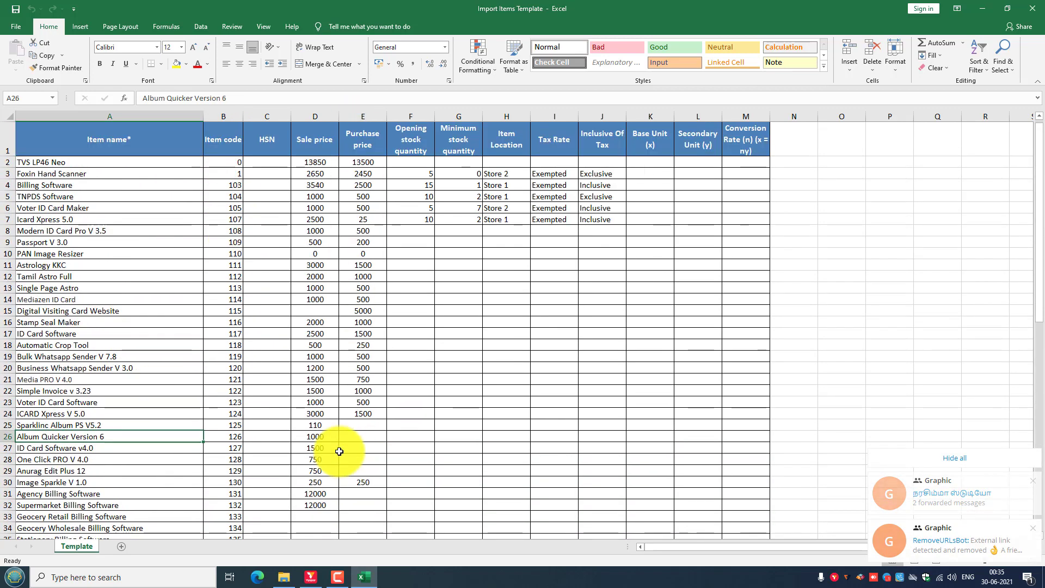
Examine the template's column headings from Item name to Conversion Rate, and recheck the item rows down to the end of the list.
click(135, 141)
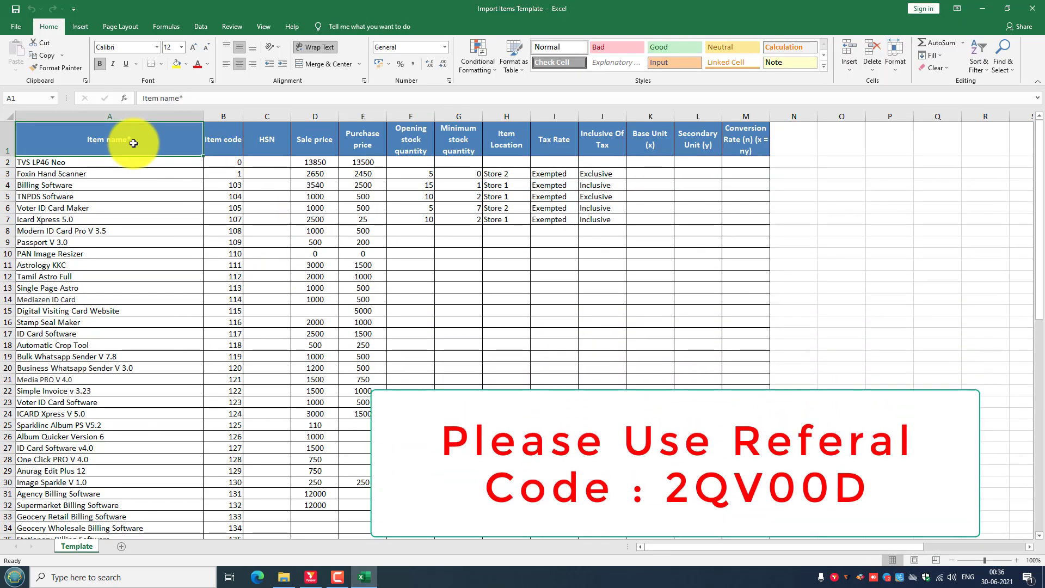
scroll(292, 145, down, 1)
scroll(287, 198, up, 1)
click(645, 142)
click(752, 140)
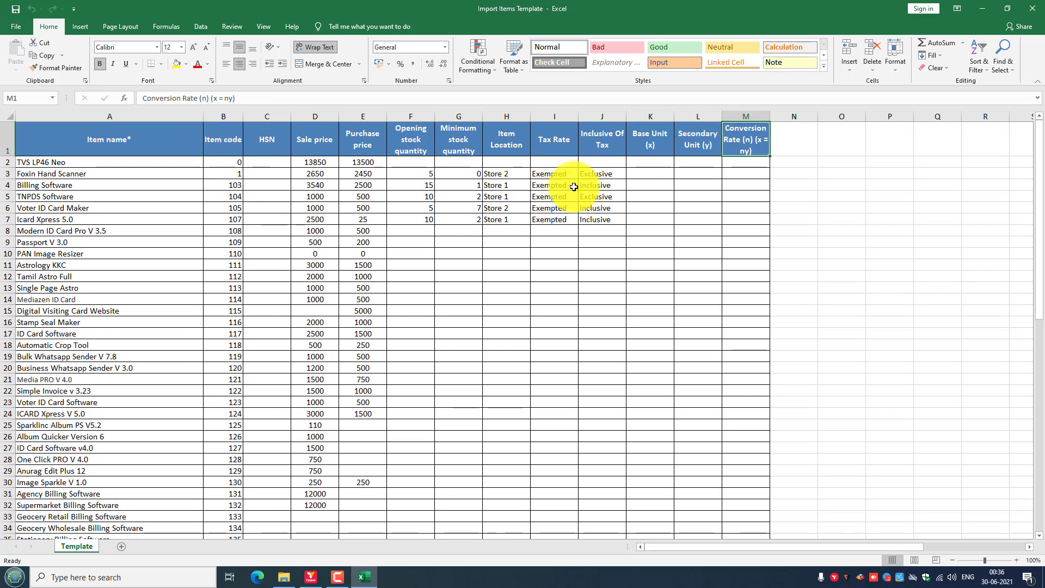
scroll(257, 368, down, 9)
scroll(85, 335, down, 6)
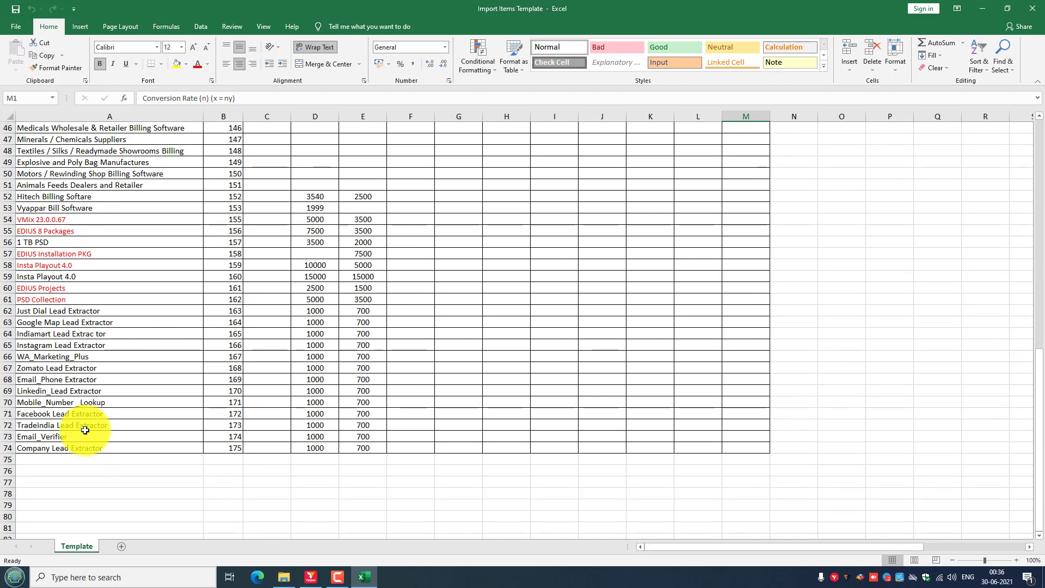
scroll(85, 430, up, 15)
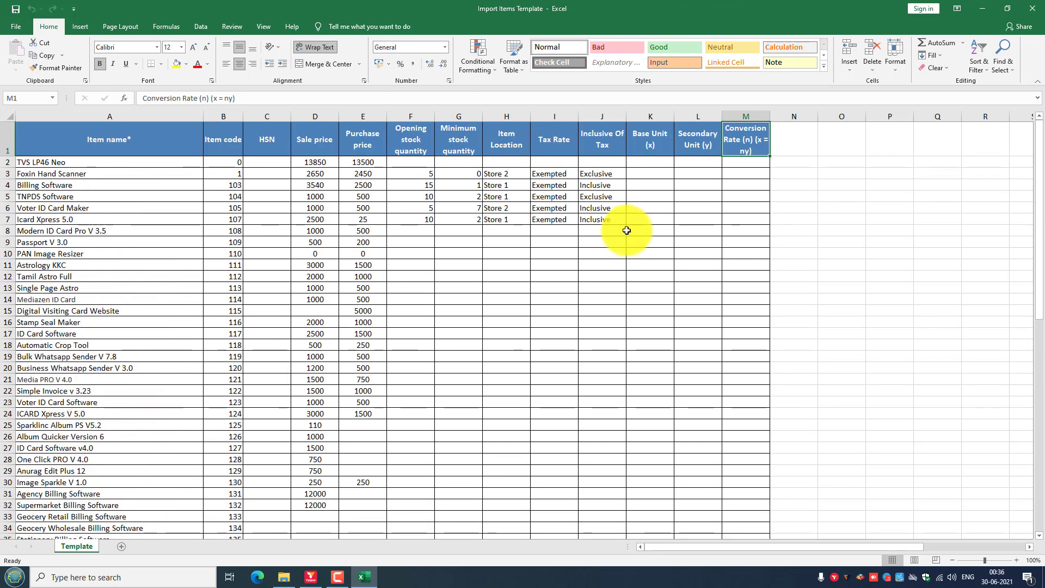
click(983, 8)
click(380, 574)
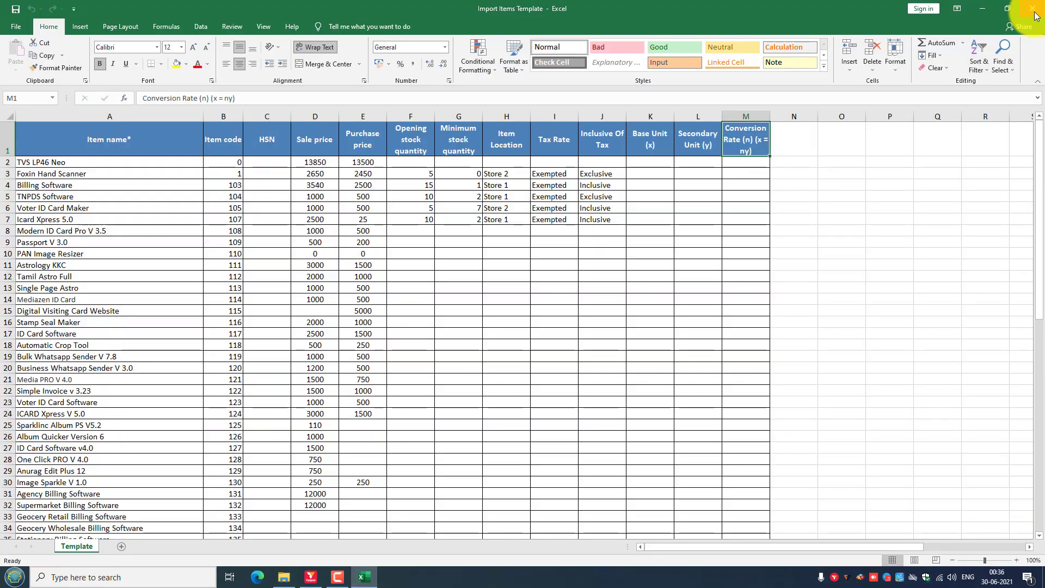
Close the workbook, switch back to Vyapar, and select Import Items Template from the desktop's Vyappar Bill folder as the sheet to import.
click(1031, 7)
click(306, 581)
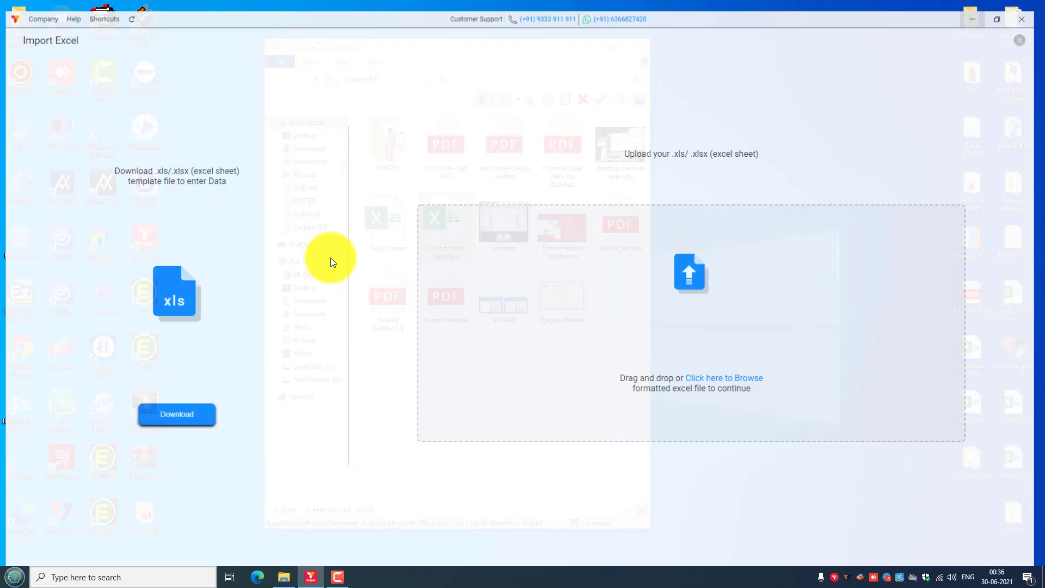
click(718, 377)
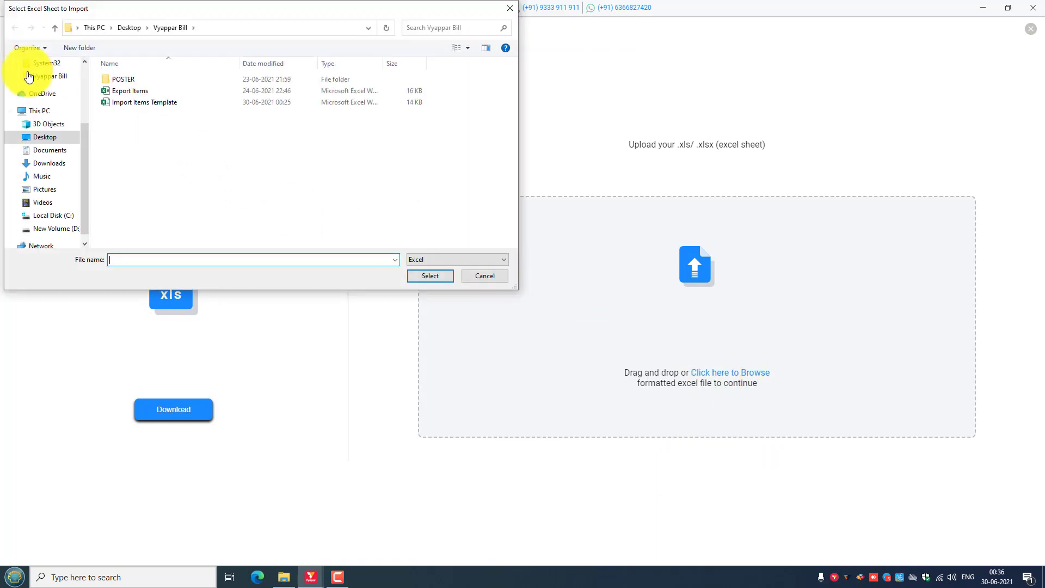
click(129, 27)
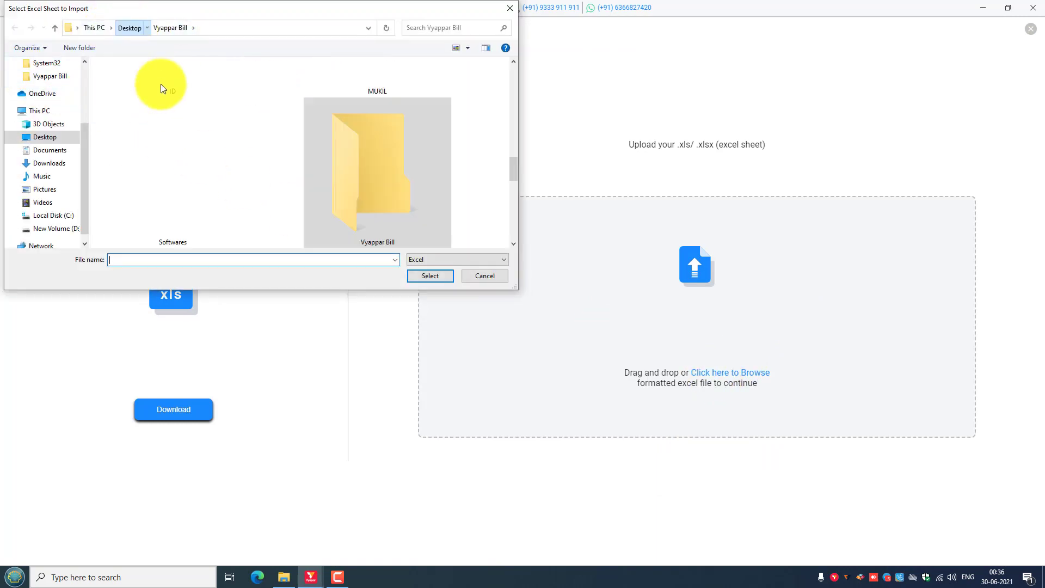
double_click(368, 196)
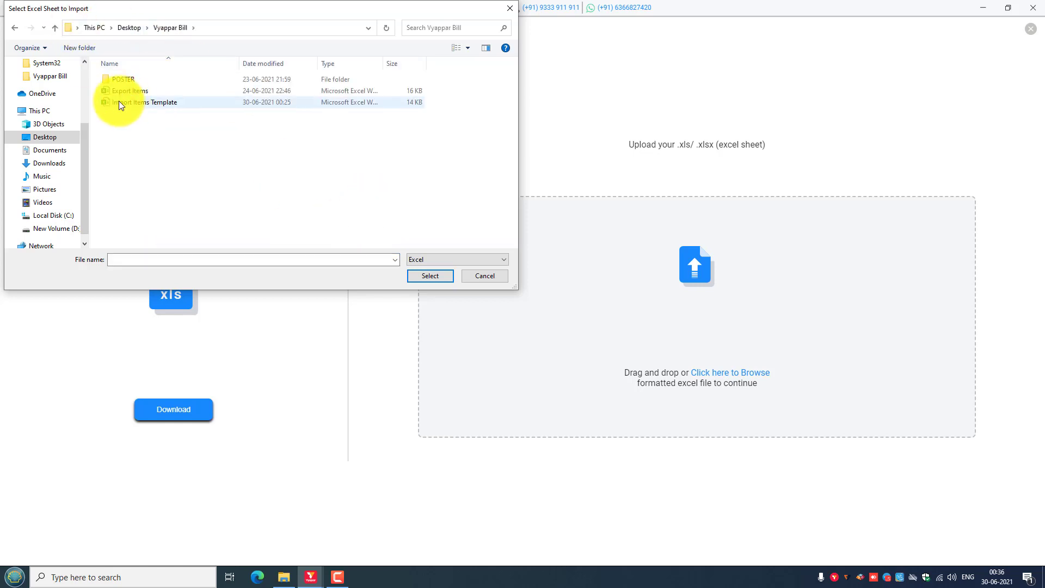
click(149, 106)
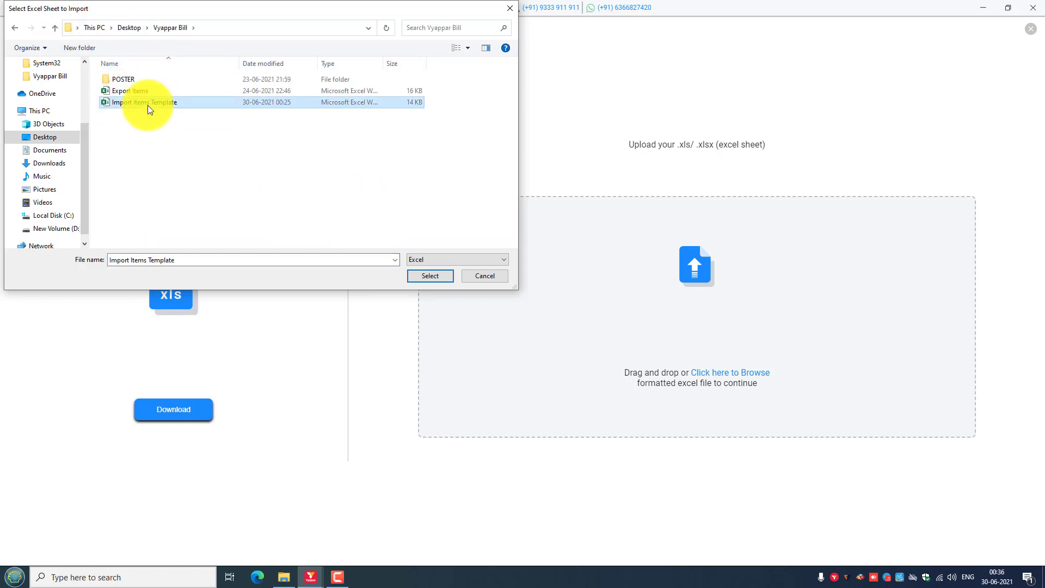
click(430, 277)
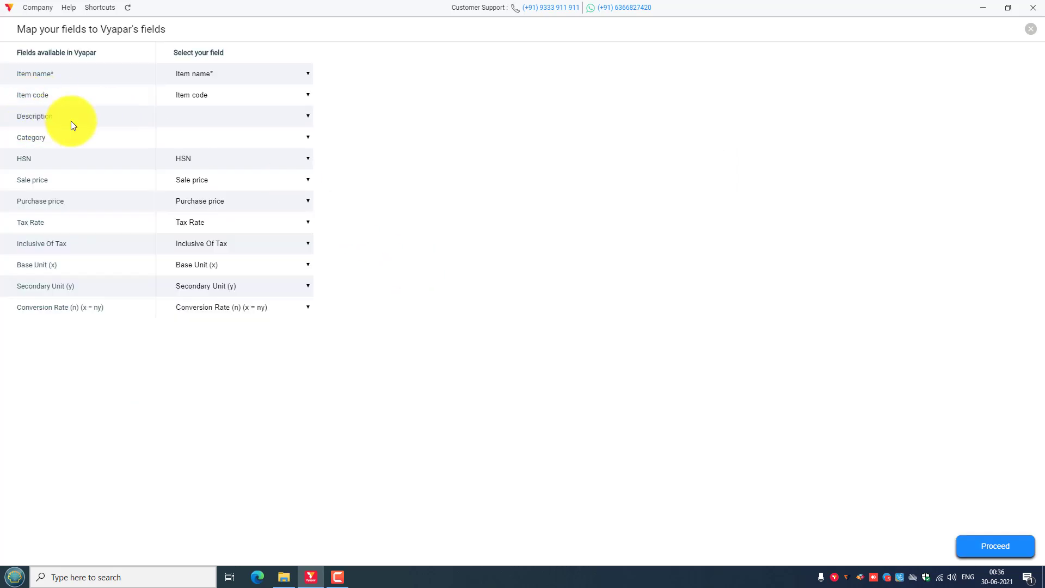
Map the Description field to the Item name* column, leave Category unmapped, and proceed with the import.
click(308, 116)
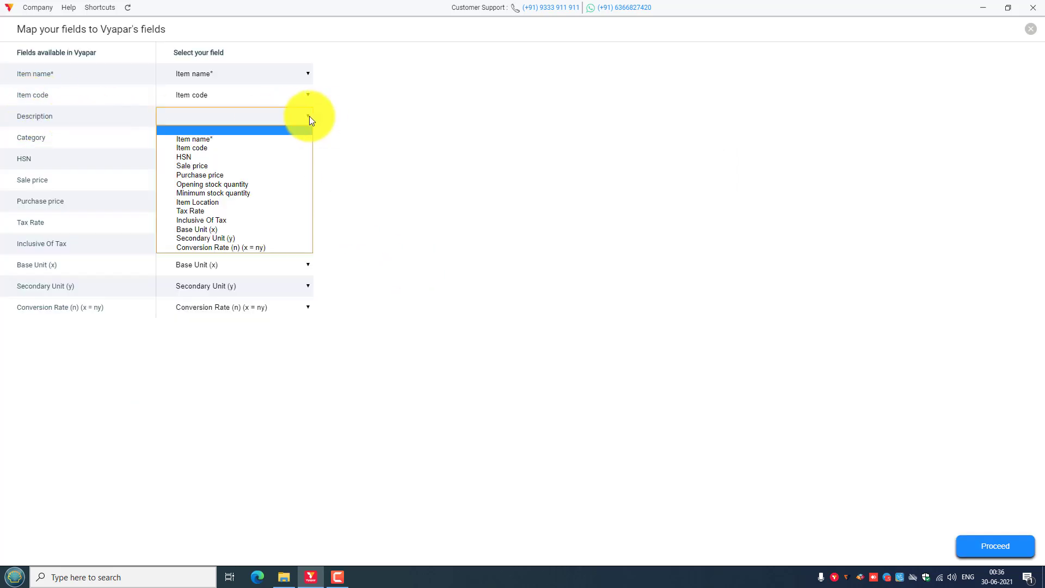
click(248, 143)
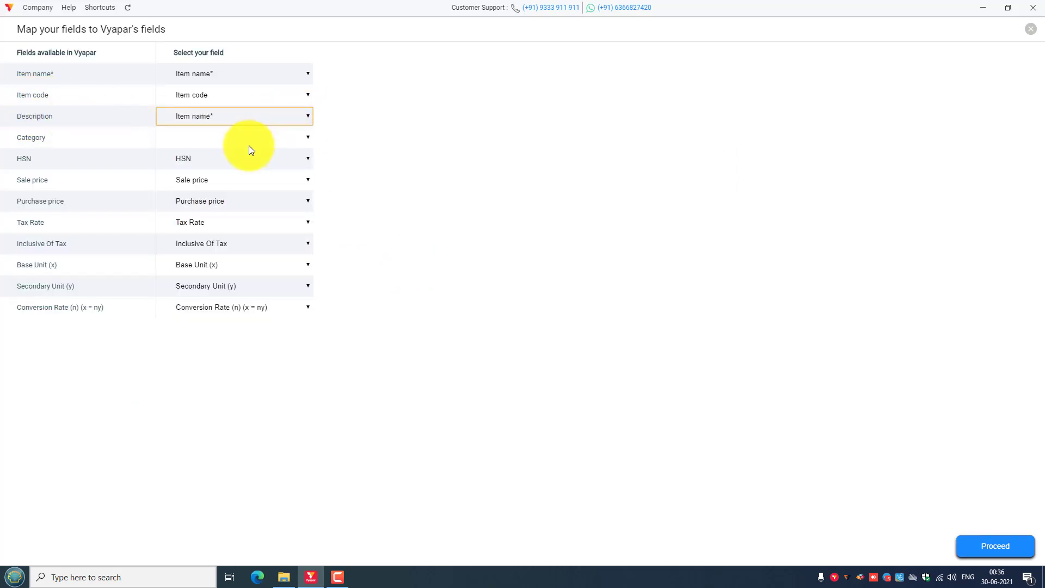
click(309, 140)
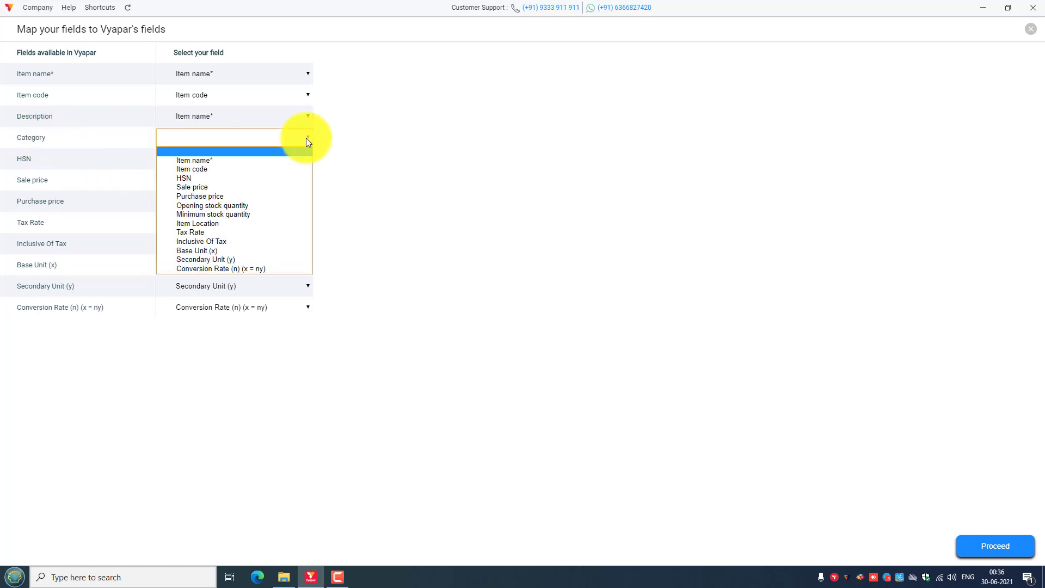
click(306, 138)
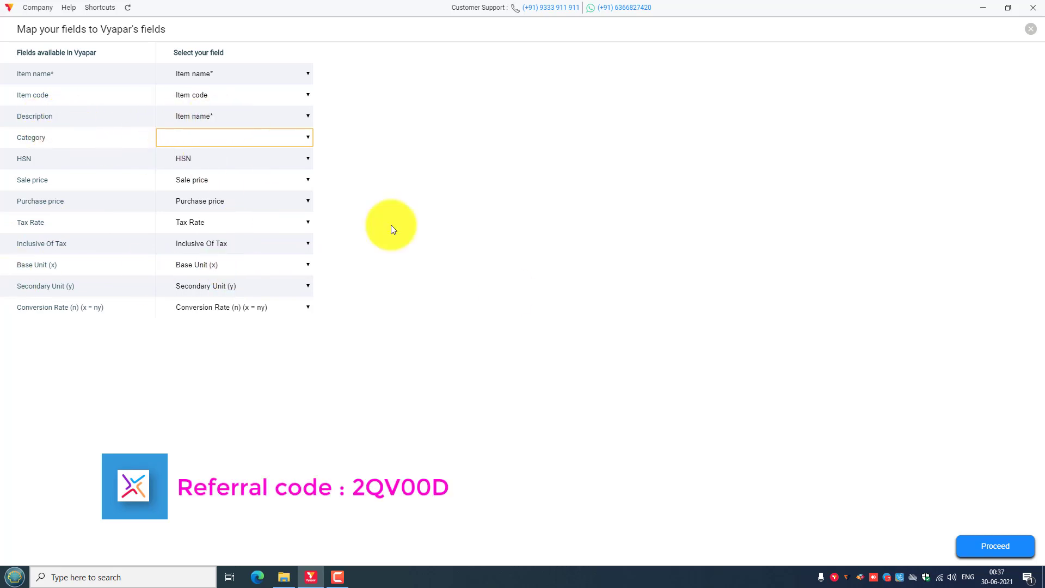
click(996, 546)
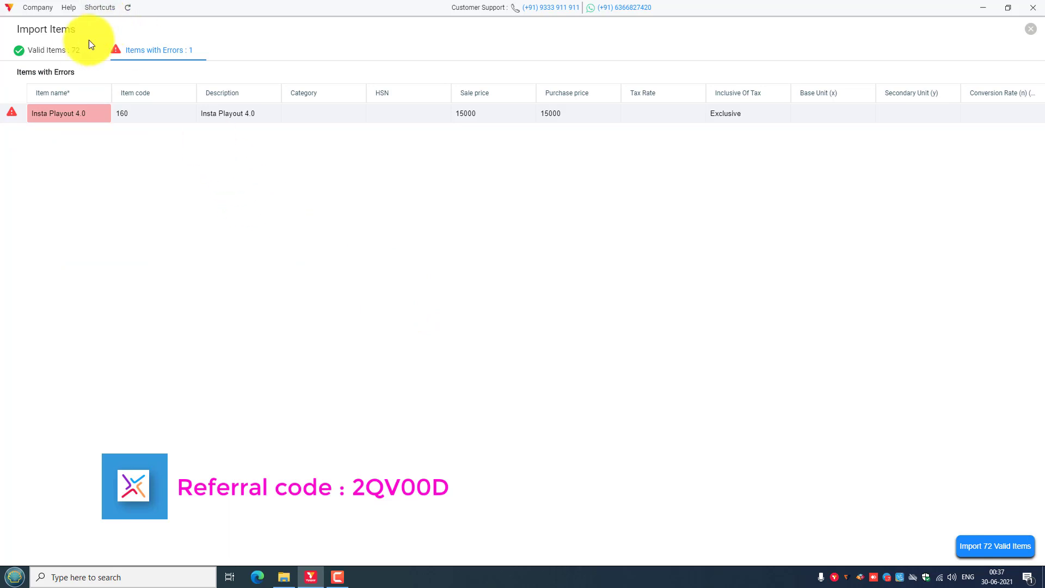
Review the valid items and the items with errors, and check the error on the Insta Playout 4.0 entry.
click(66, 51)
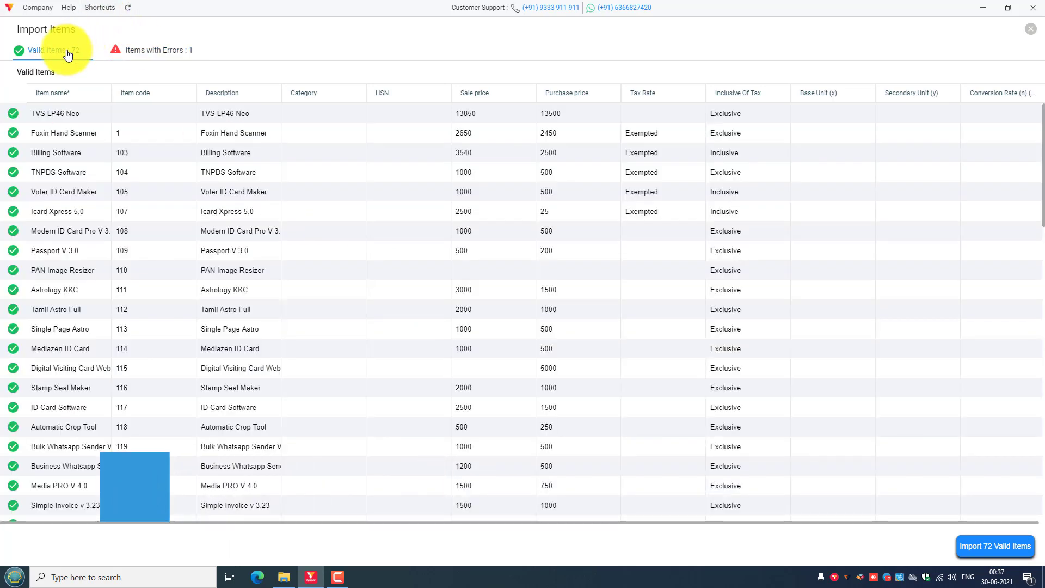
click(152, 57)
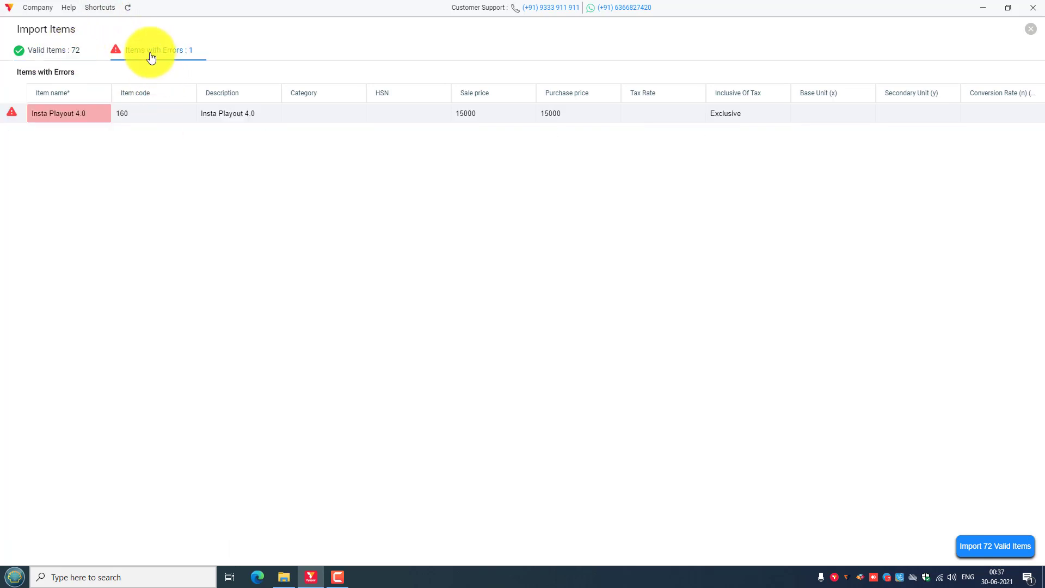
mouse_move(67, 119)
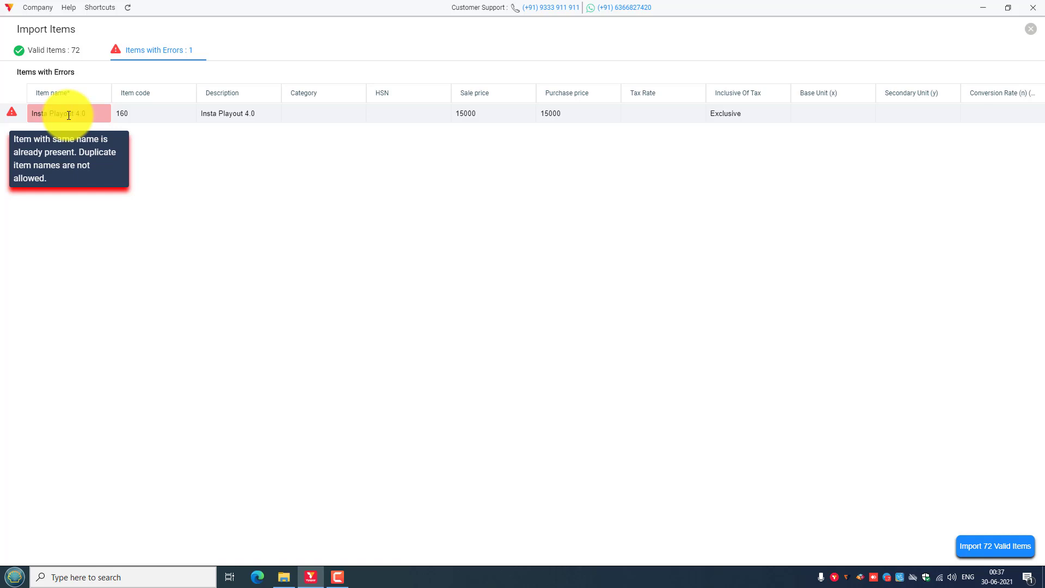
Reopen the Import Items Template workbook, delete the duplicate Insta Playout 4.0 row with code 159, save, and close the workbook and its folder.
click(284, 576)
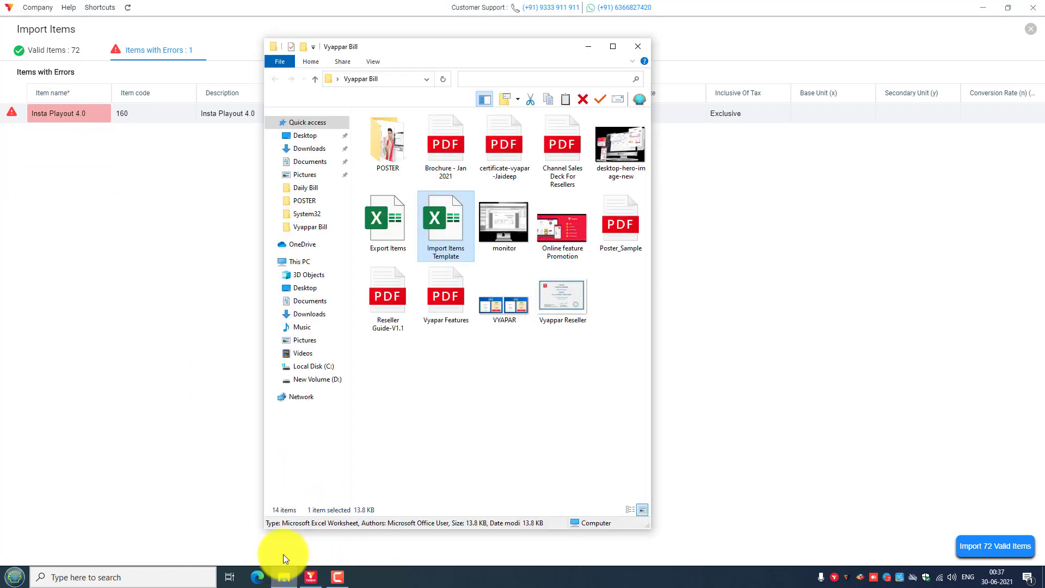
double_click(451, 233)
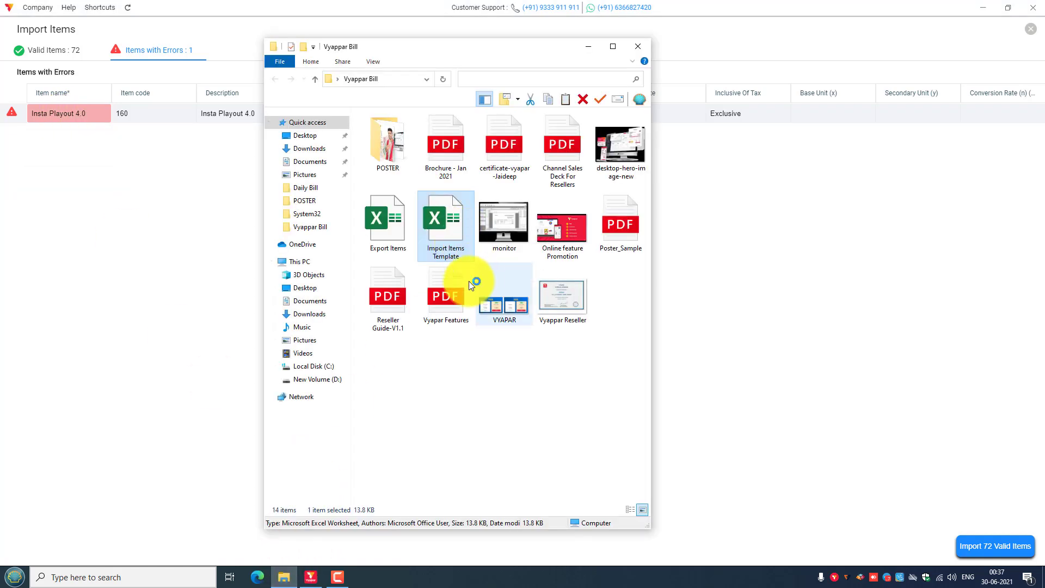
scroll(94, 433, down, 13)
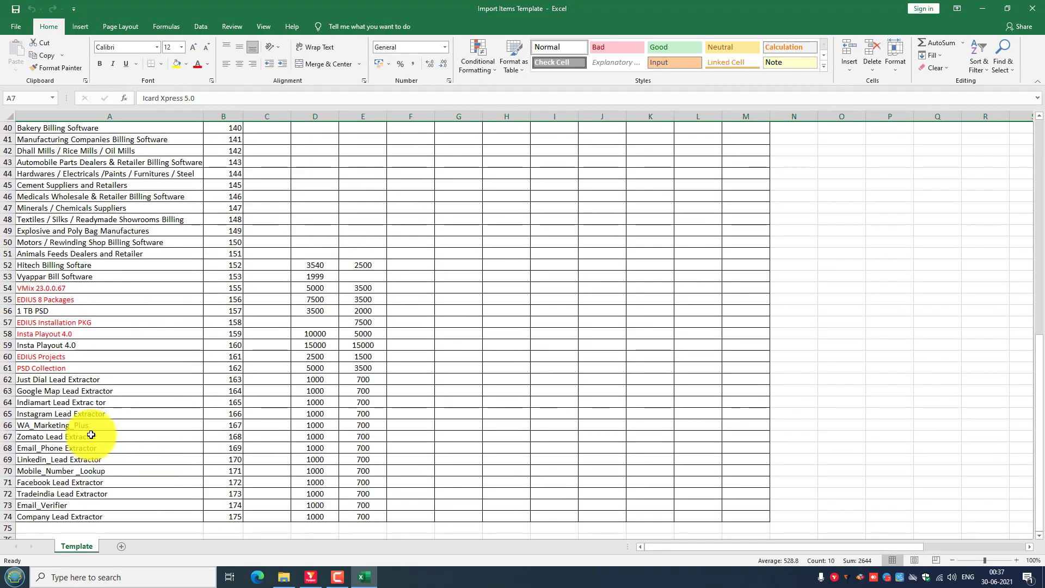
click(50, 335)
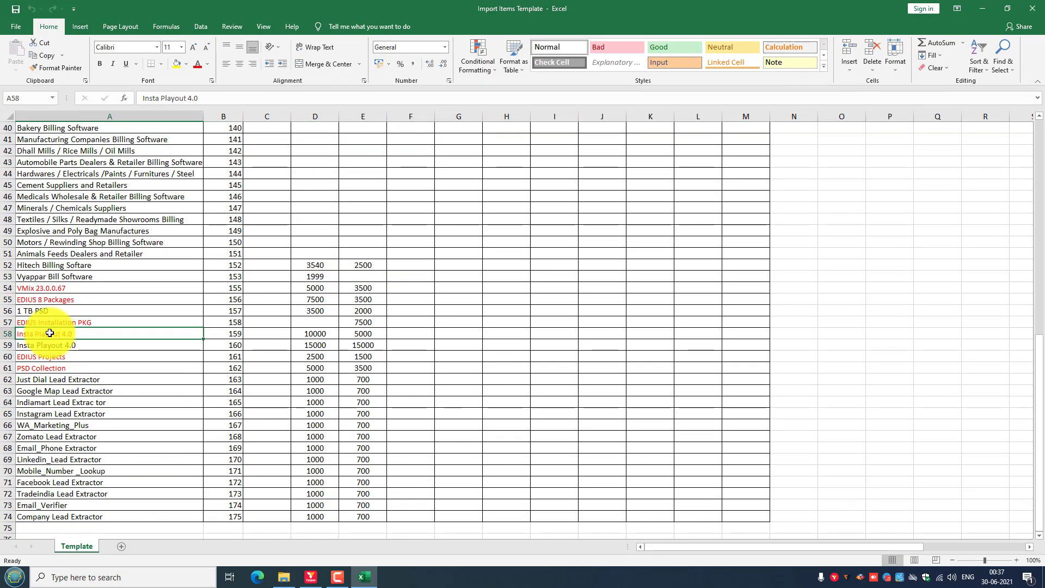
click(8, 333)
right_click(9, 333)
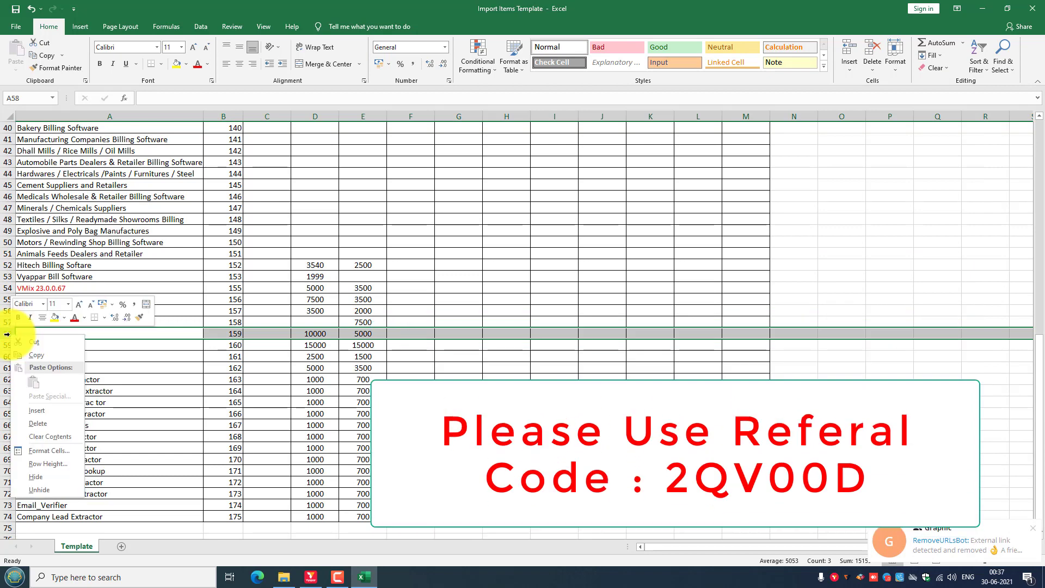
click(39, 423)
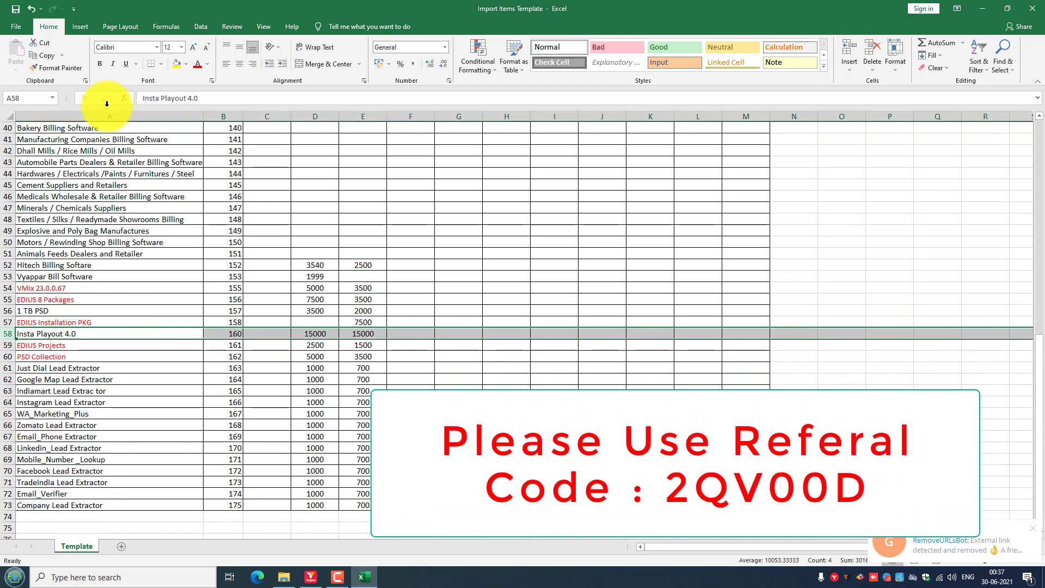
click(15, 10)
click(1033, 9)
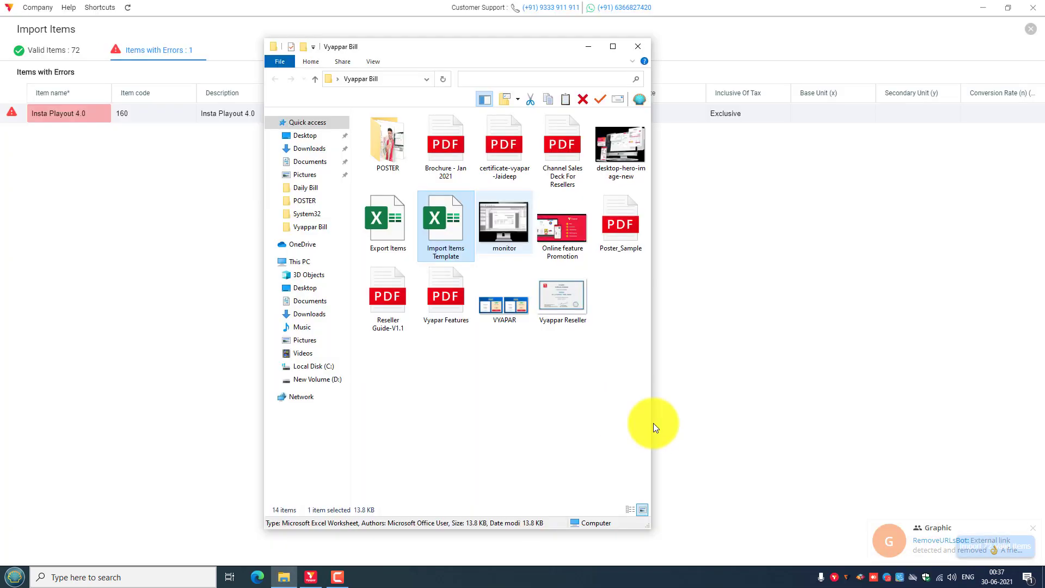
click(636, 46)
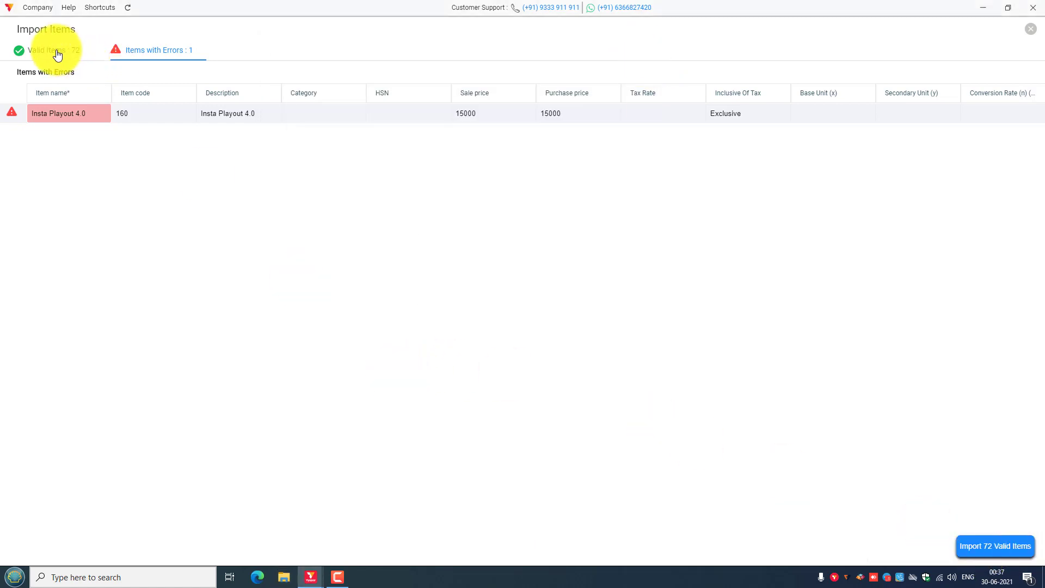
Import all valid items into Vyapar and acknowledge the import message.
click(1011, 561)
mouse_move(310, 577)
click(355, 539)
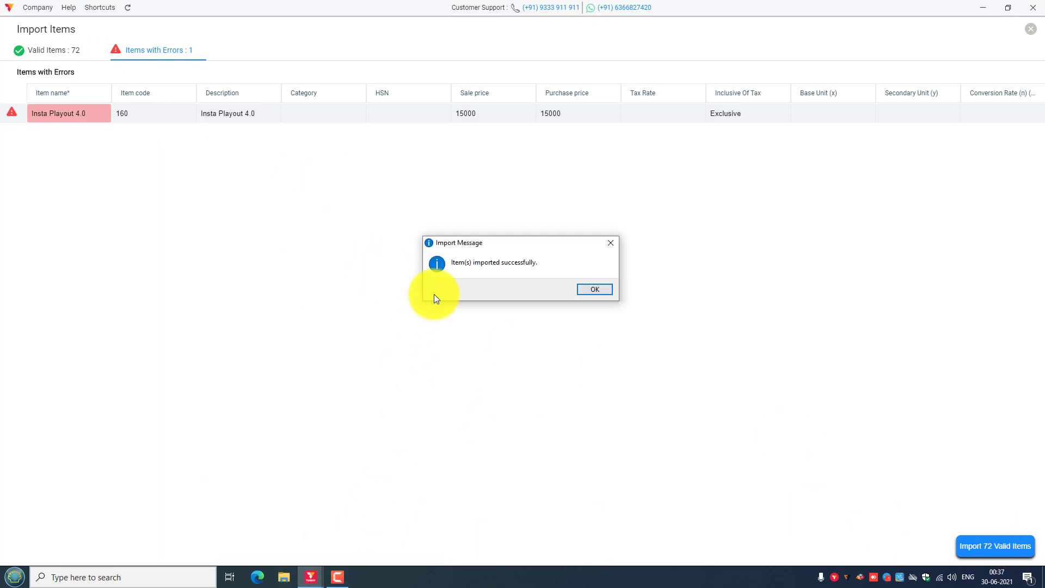
click(595, 289)
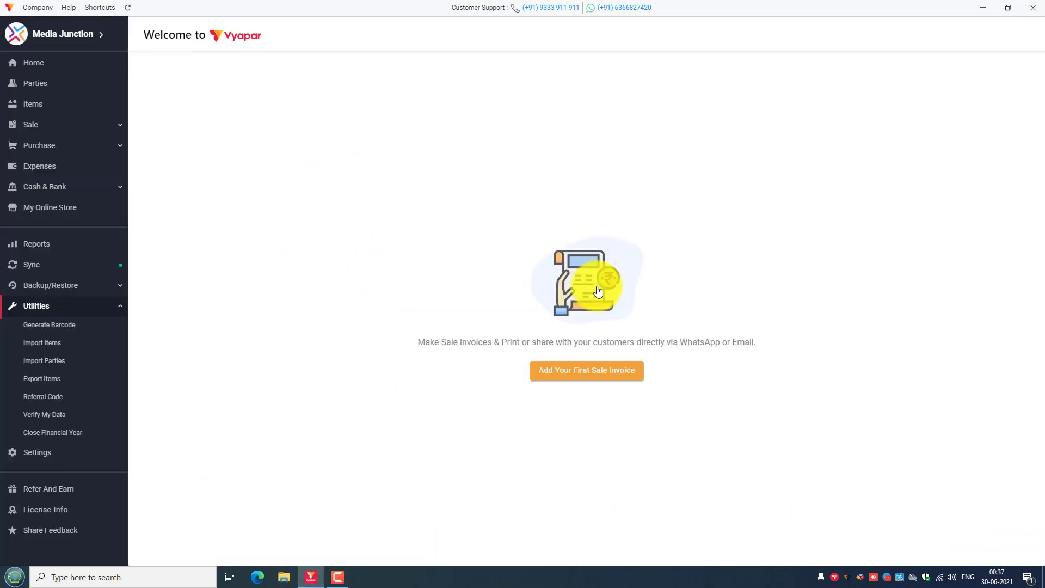
Open the items list and look through the imported products down to the end and back to the first one.
click(33, 109)
scroll(240, 310, down, 4)
scroll(244, 313, down, 15)
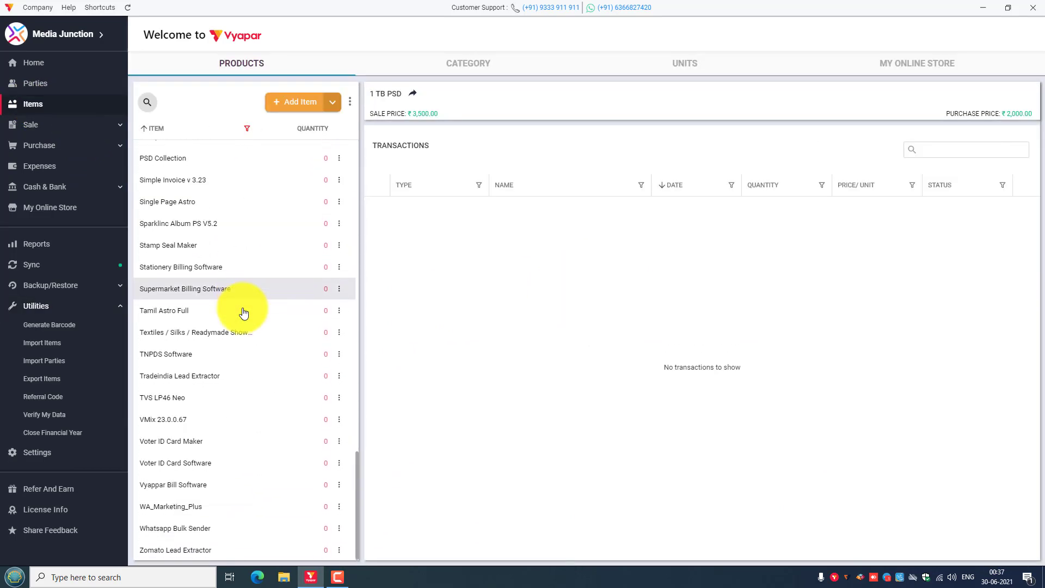
scroll(243, 313, up, 20)
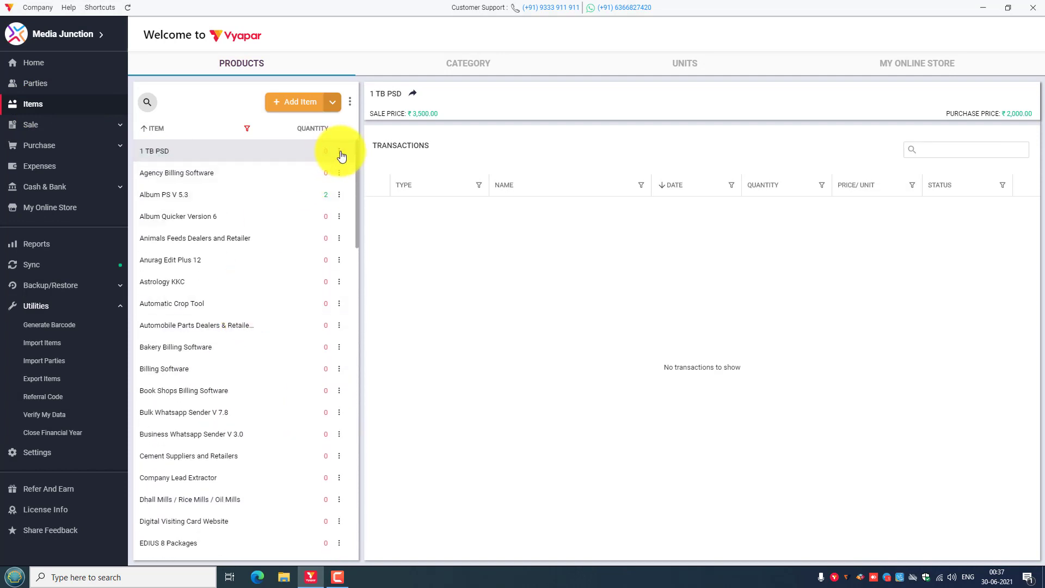
Open the 1 TB PSD item for editing, review its HSN, prices, batch tracking and image options, and close it without saving.
click(360, 178)
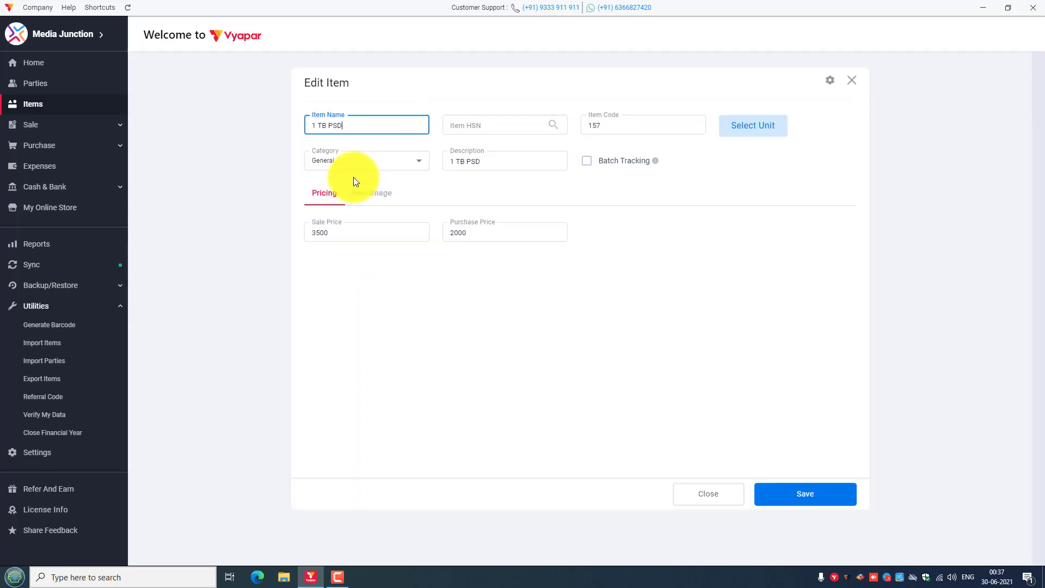
click(482, 132)
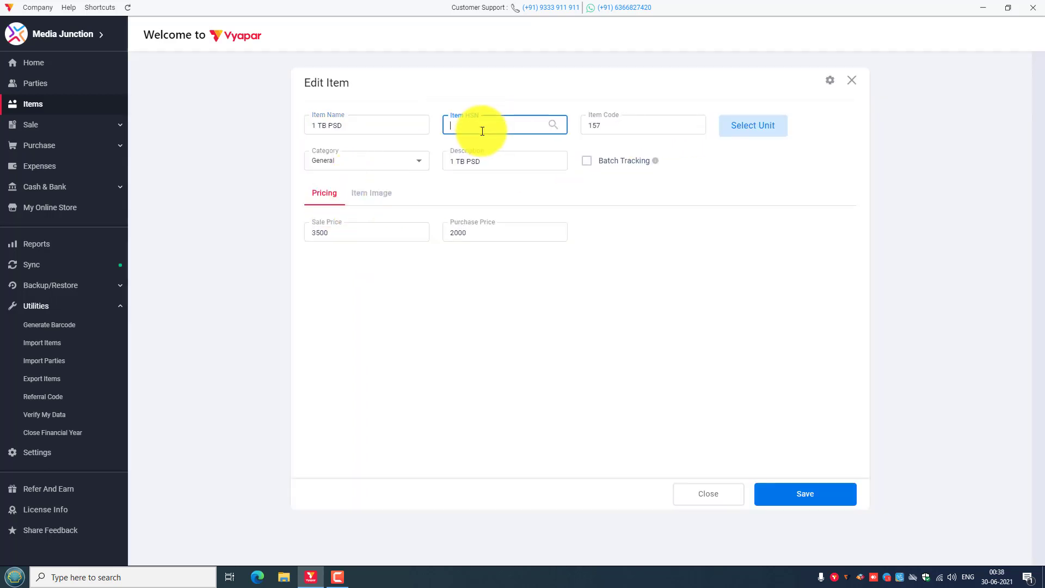
click(344, 235)
click(478, 240)
click(588, 165)
click(590, 167)
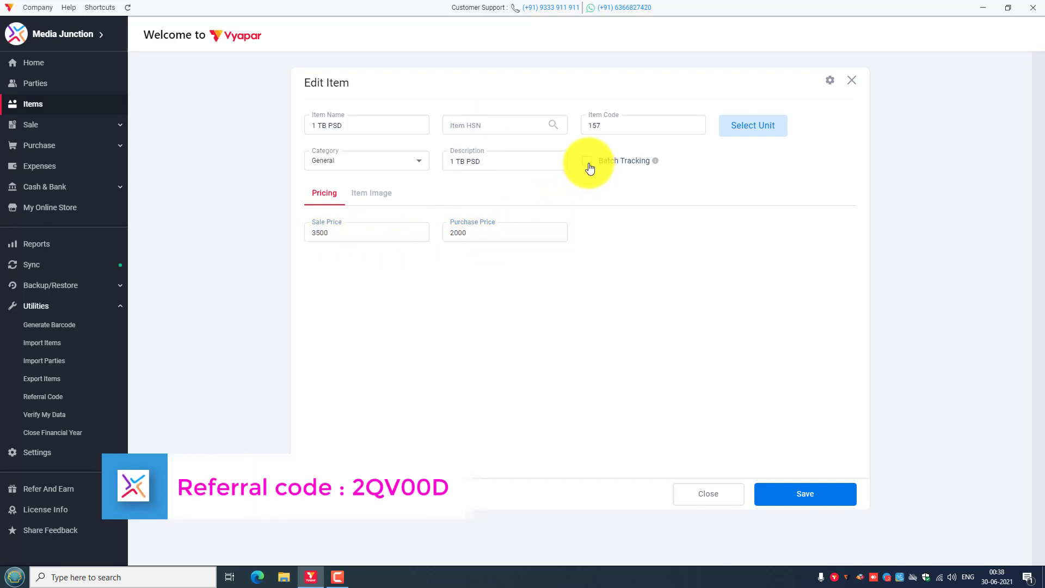
click(372, 195)
click(321, 196)
click(375, 197)
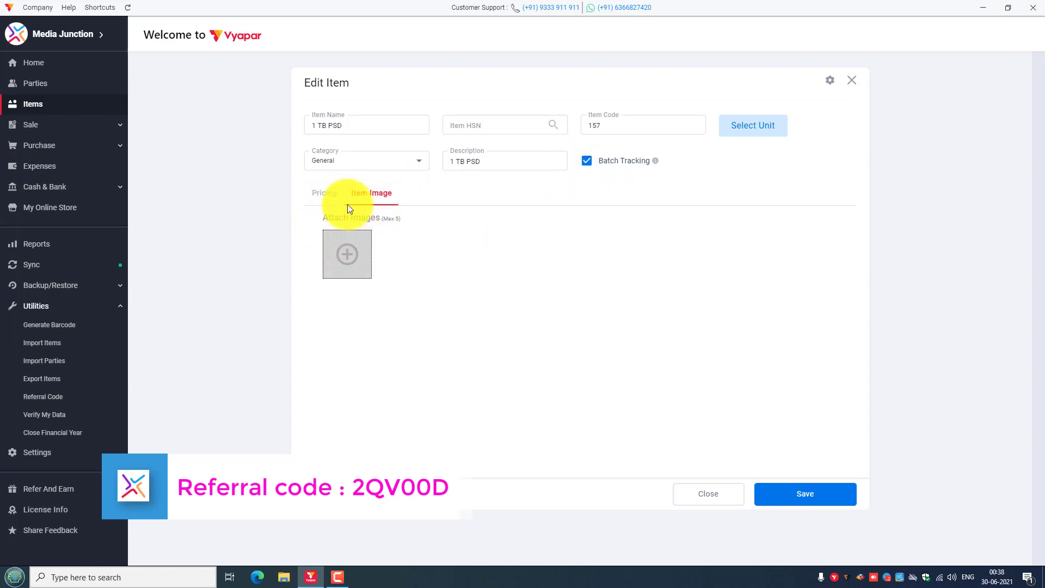
click(323, 201)
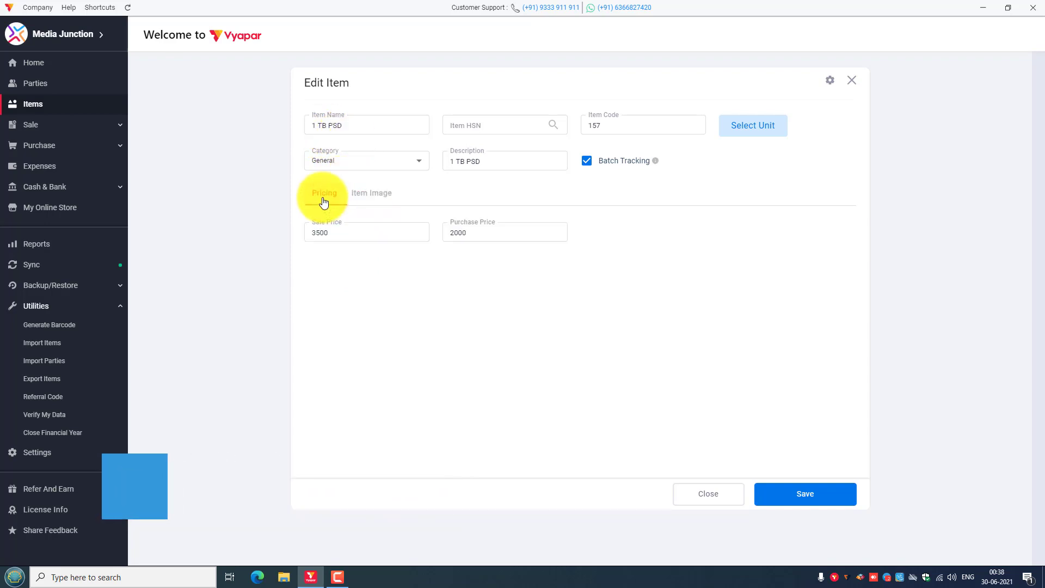
click(854, 80)
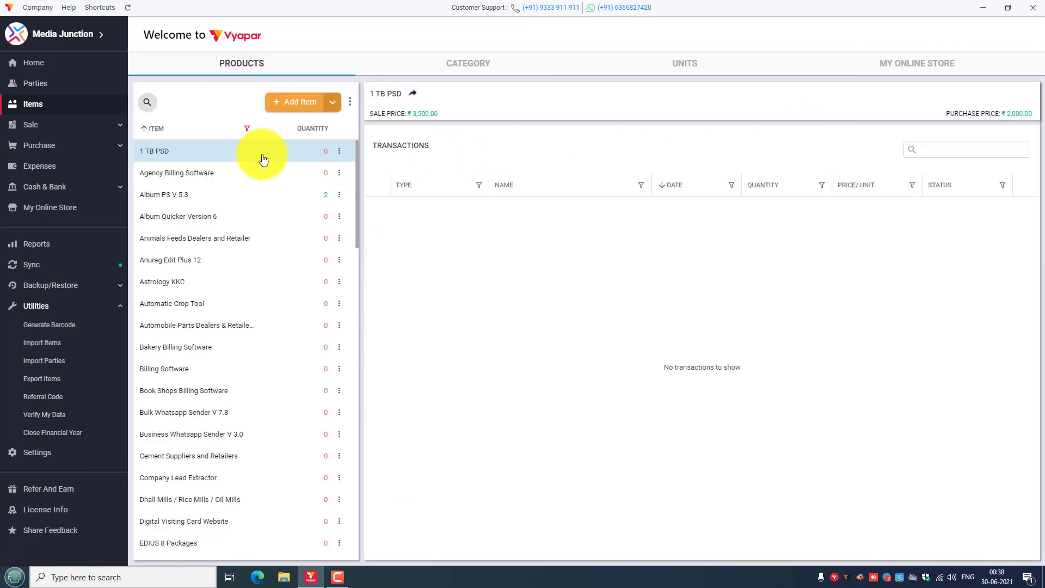
Open the Agency Billing Software item for editing and check its sale price and purchase price fields.
click(178, 172)
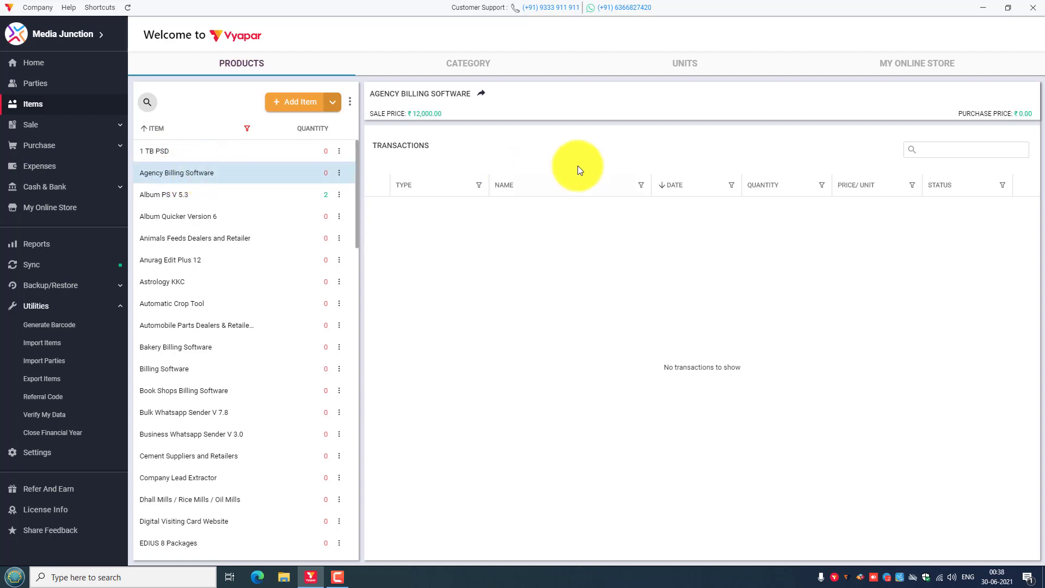
click(338, 173)
click(357, 200)
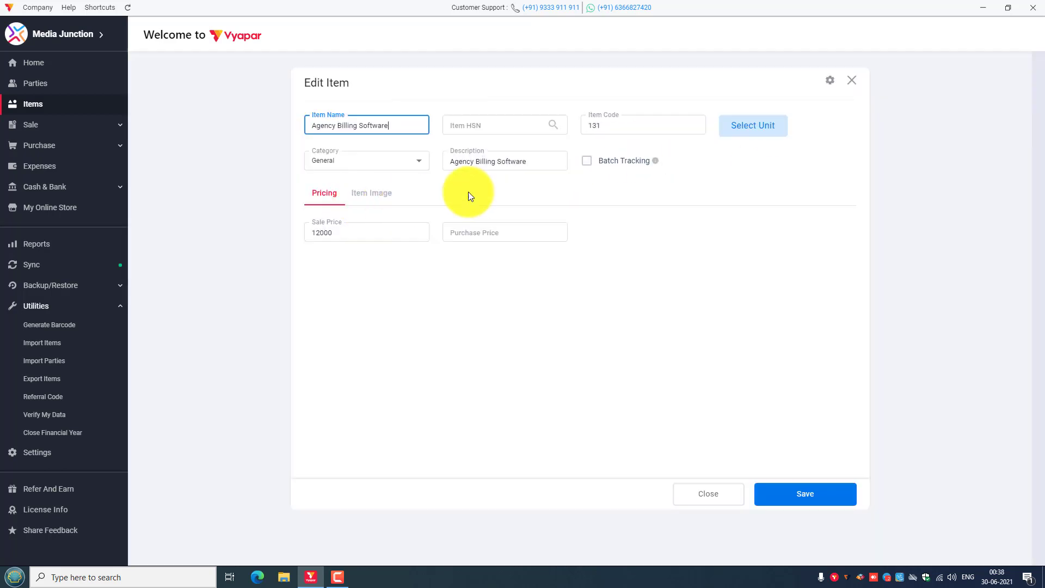
click(465, 231)
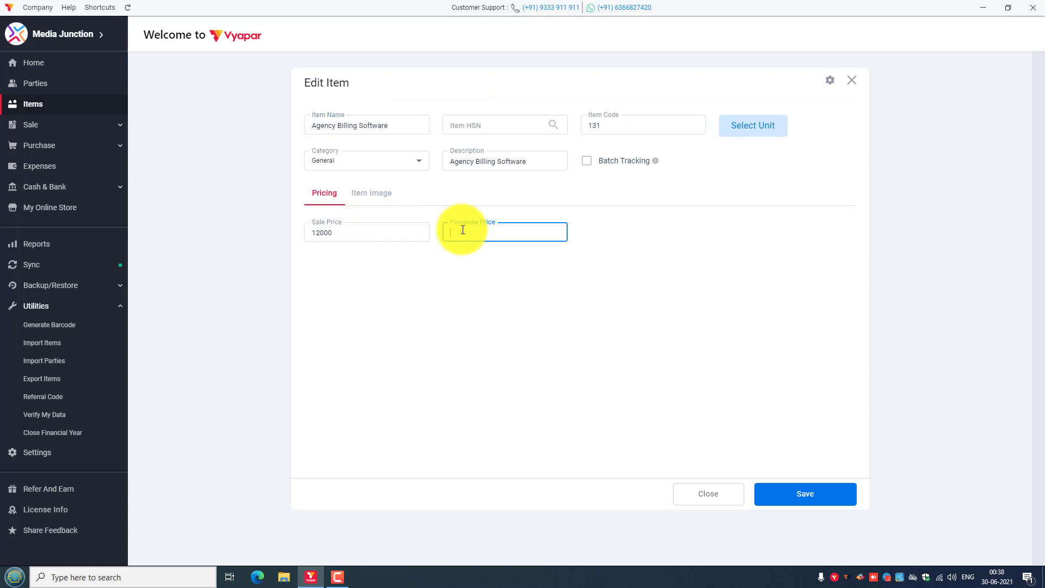
Open the item settings from the edit form, discarding the current changes, review the batch tracking fields, and close the settings.
click(830, 81)
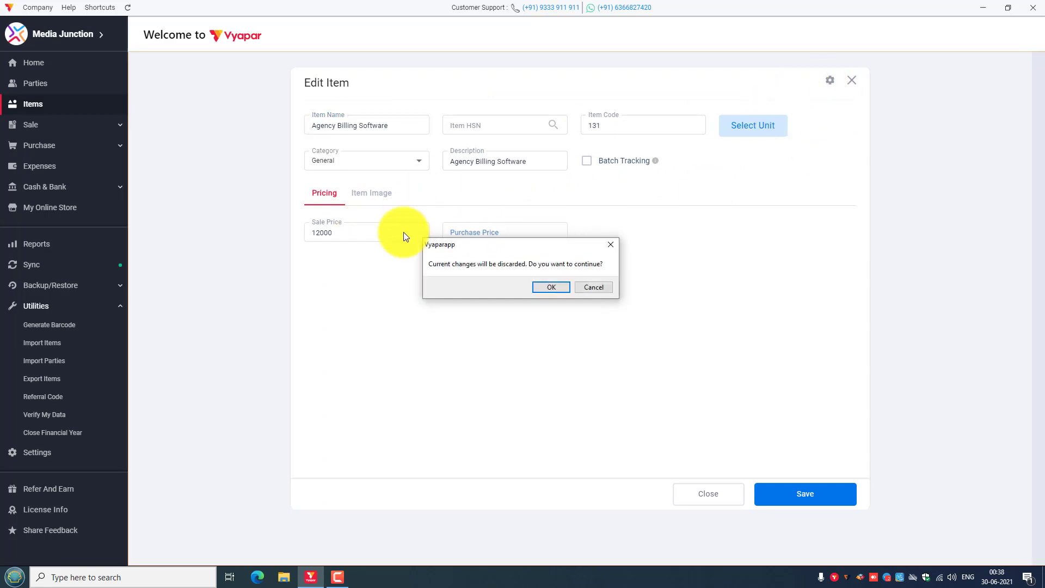
click(551, 287)
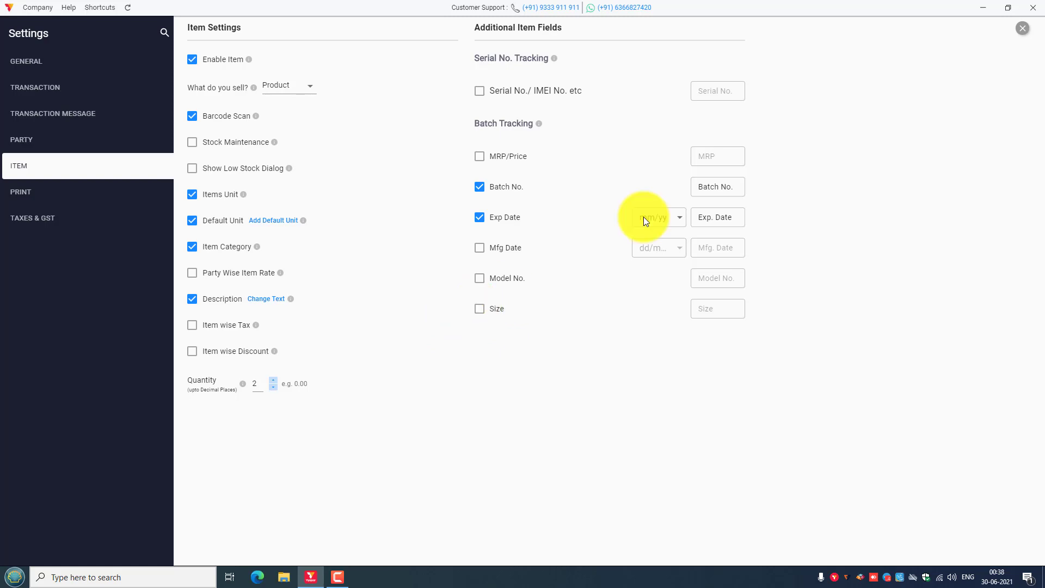
click(1023, 29)
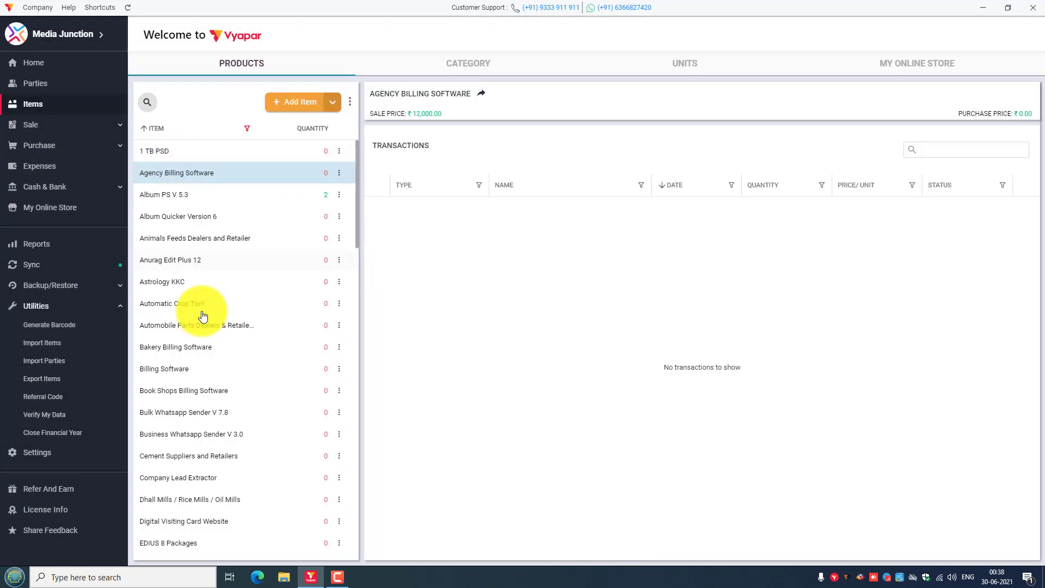
Look through the products list down to its end and go to the Parties section.
scroll(203, 313, down, 20)
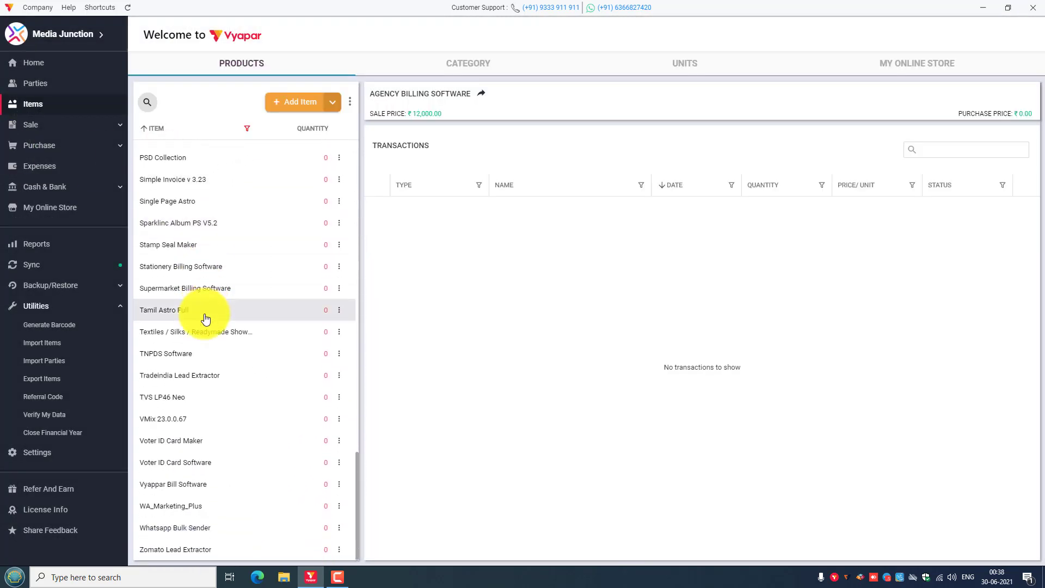
scroll(205, 319, up, 5)
click(37, 87)
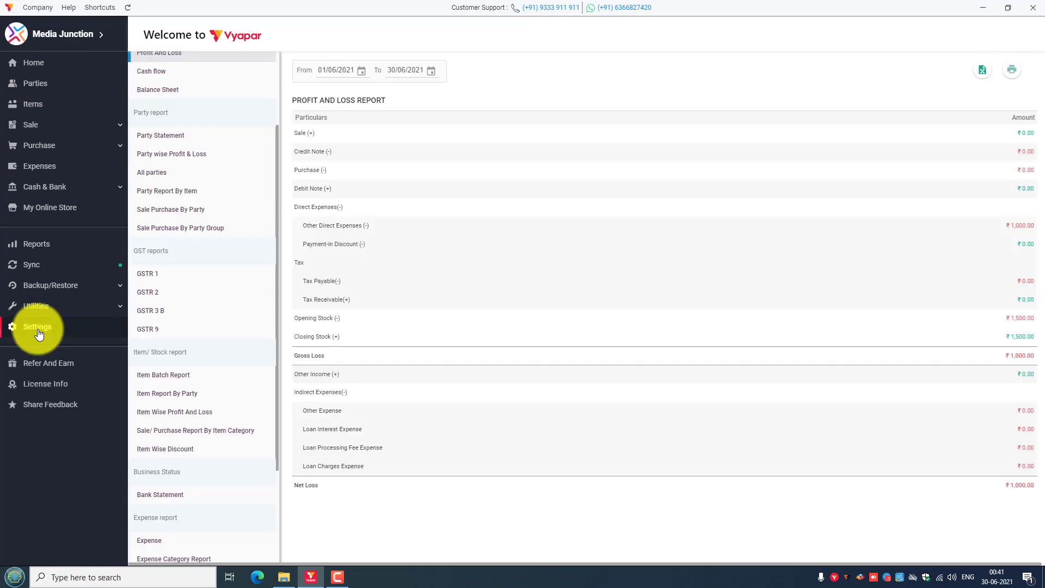
Open the application's general settings.
click(39, 331)
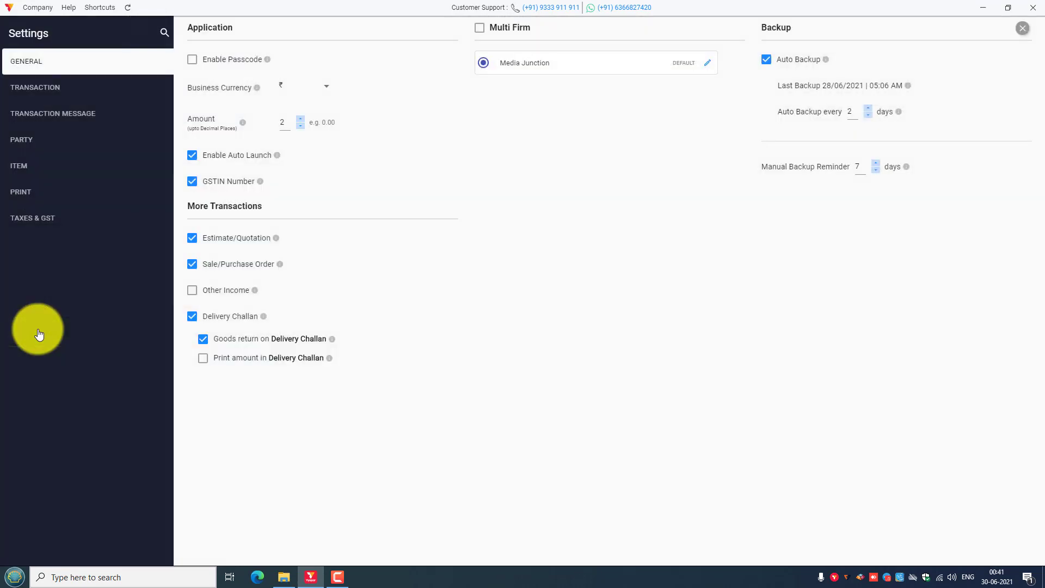